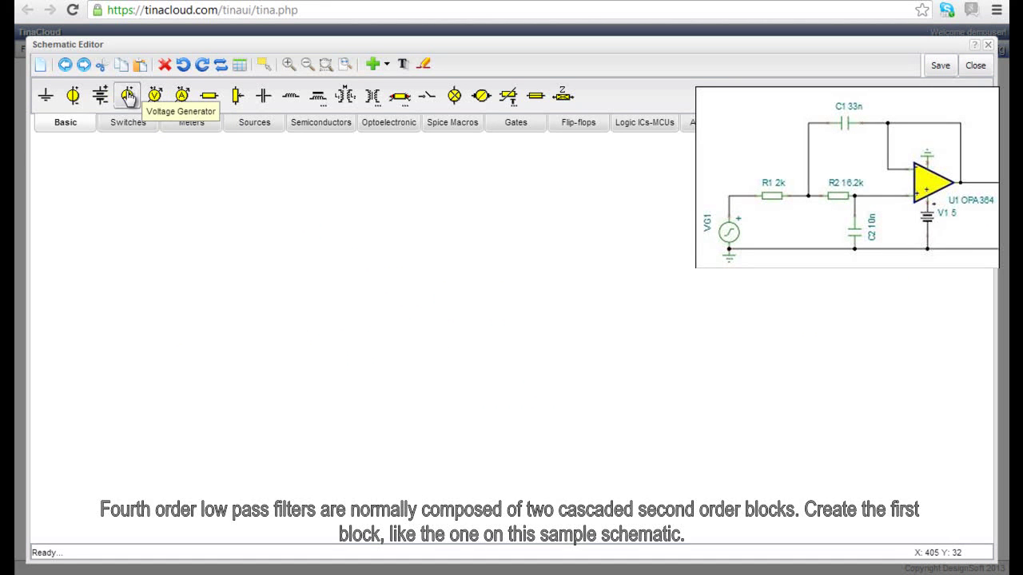
Place a voltage generator in the lower-left area of the schematic and two horizontal resistors in a row to its upper right
click(129, 98)
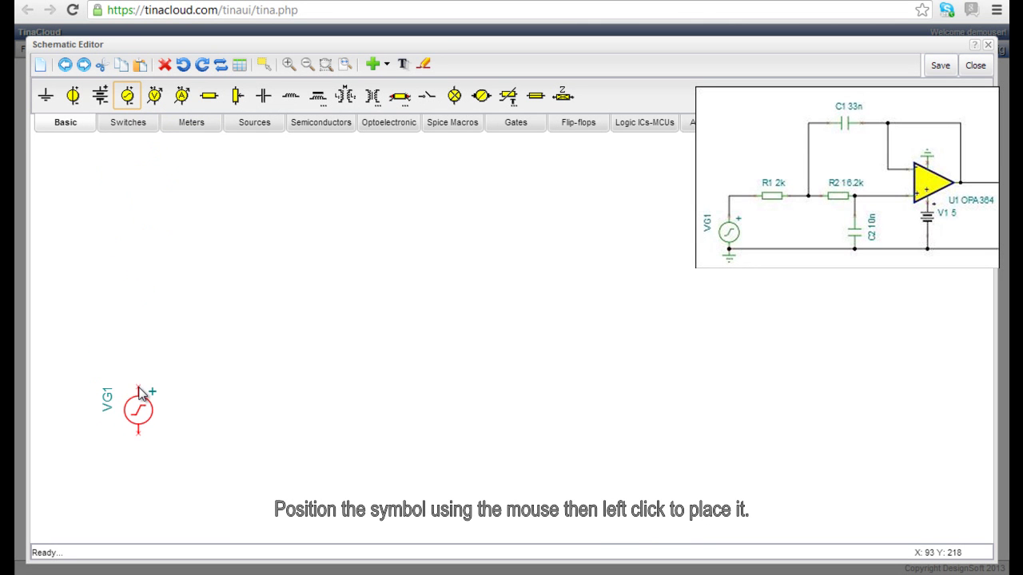
click(140, 394)
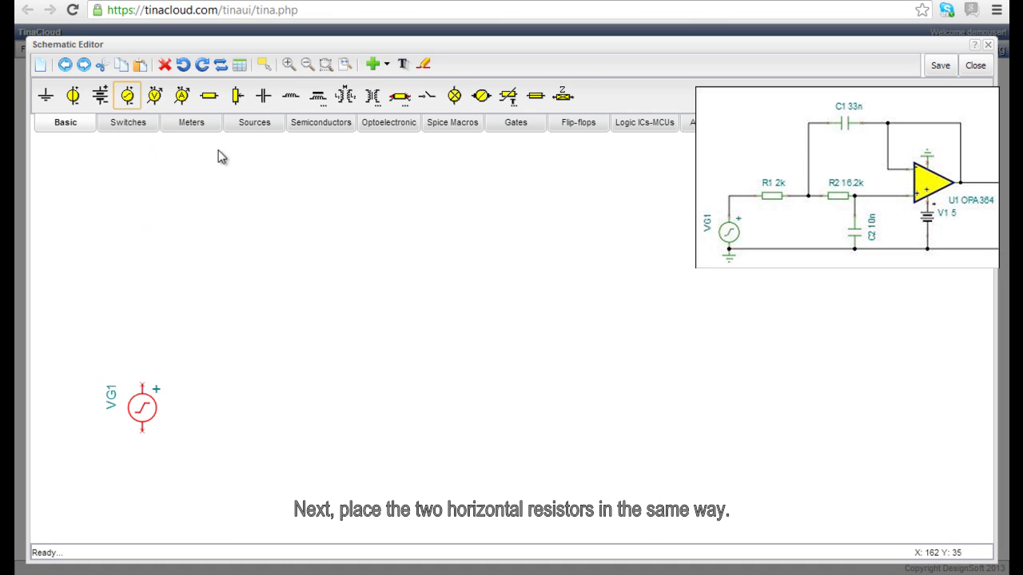
click(207, 102)
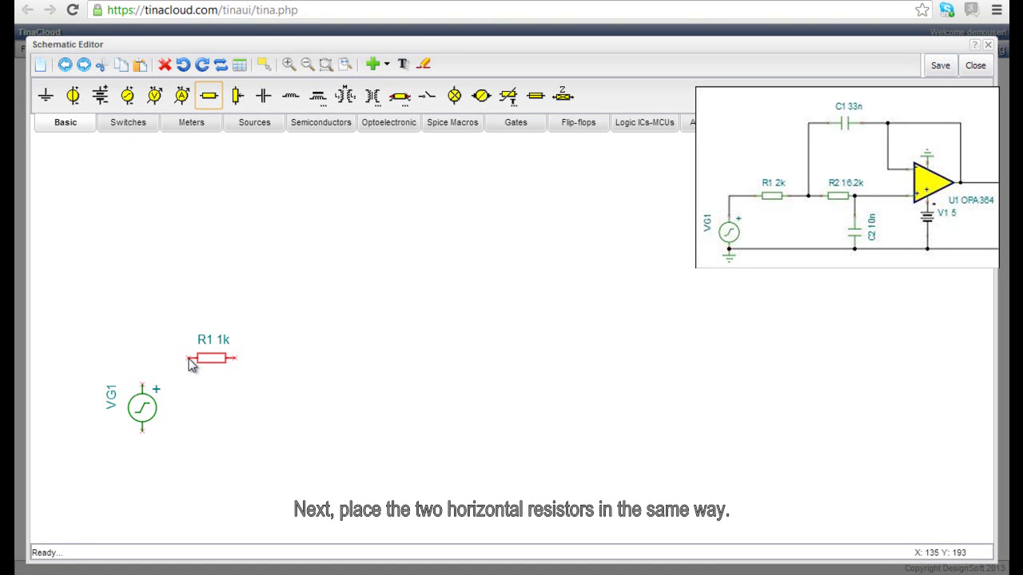
click(192, 365)
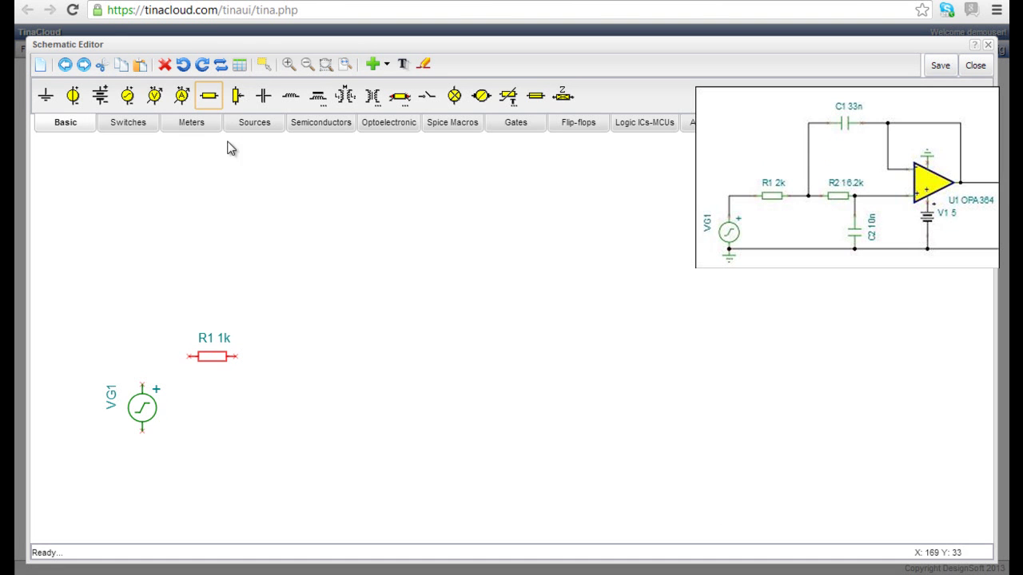
click(209, 107)
click(275, 364)
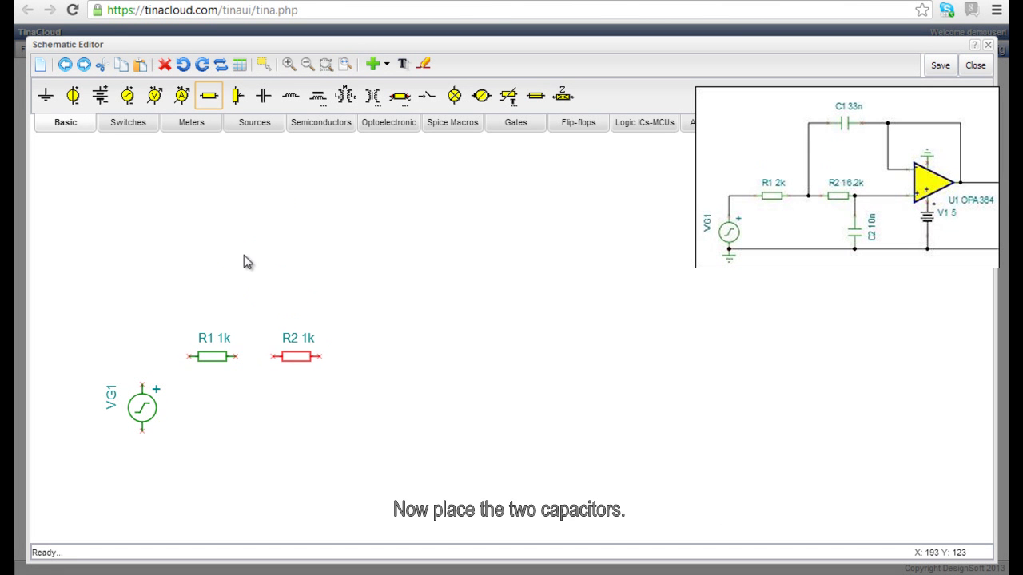
Place a horizontal capacitor above resistor R2 and a second capacitor, rotated 90 degrees, below R2's right end
click(263, 104)
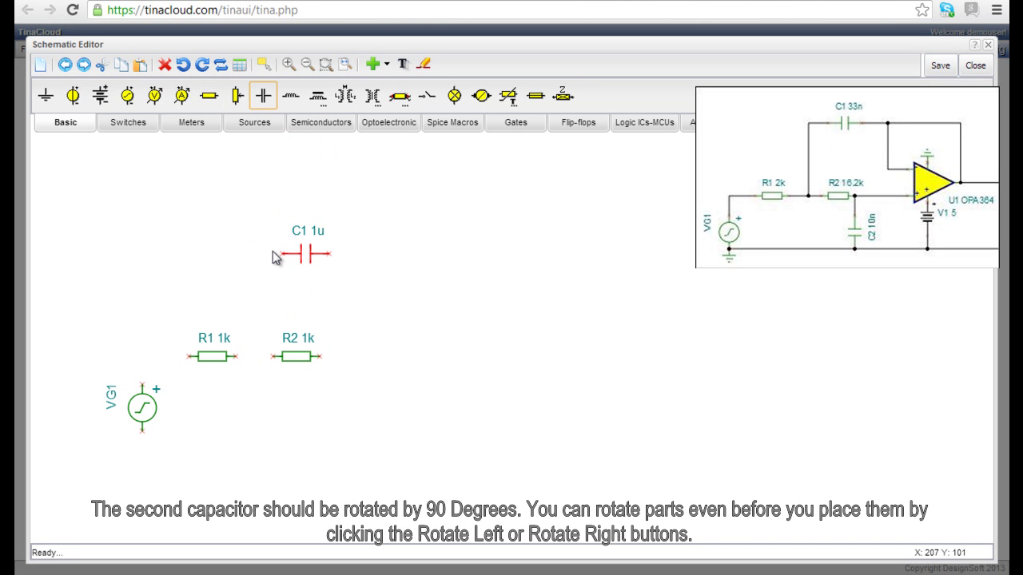
click(276, 258)
click(263, 100)
click(203, 67)
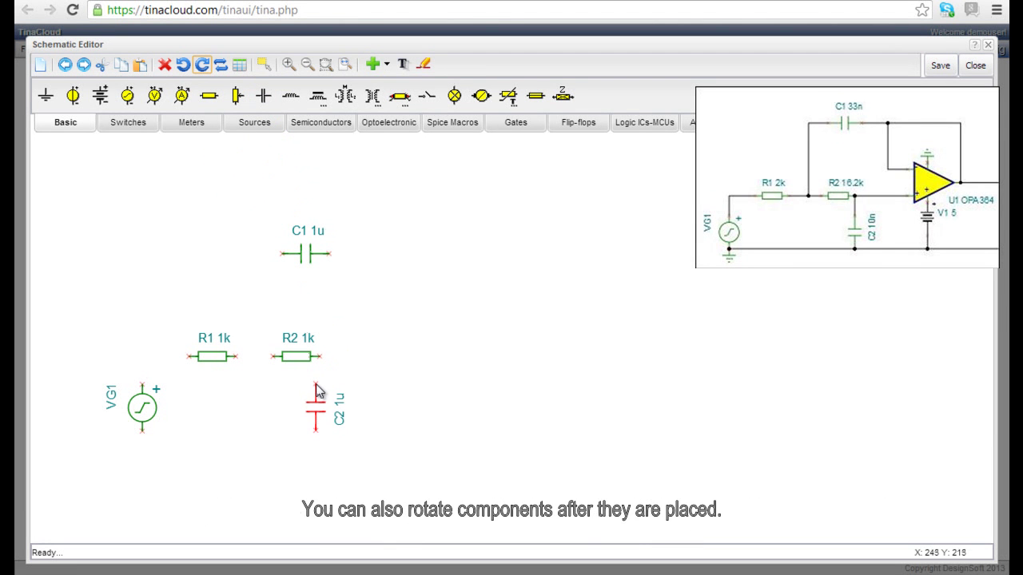
click(319, 385)
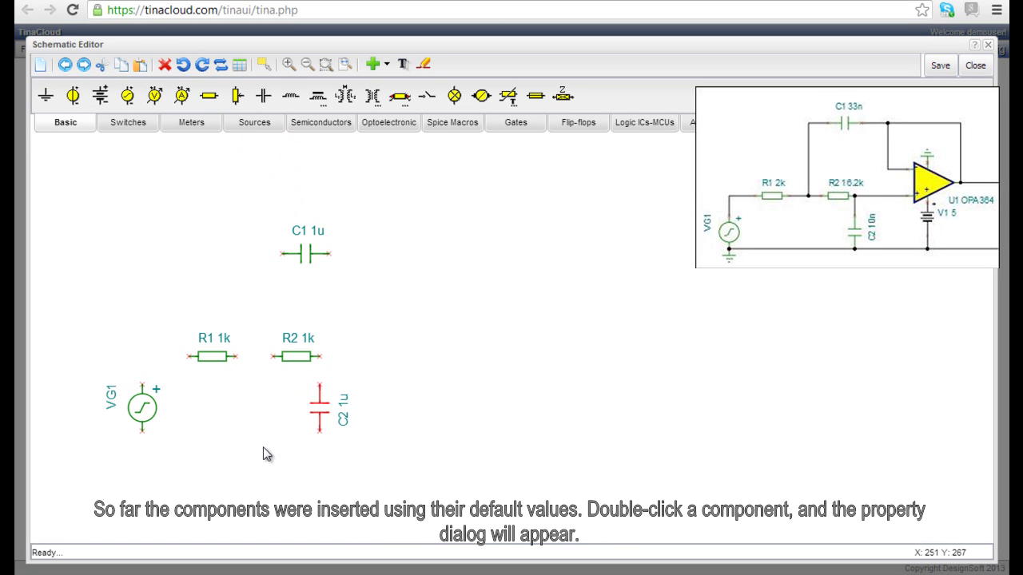
Set the DC level of voltage generator VG1 to 2.5 V
click(143, 410)
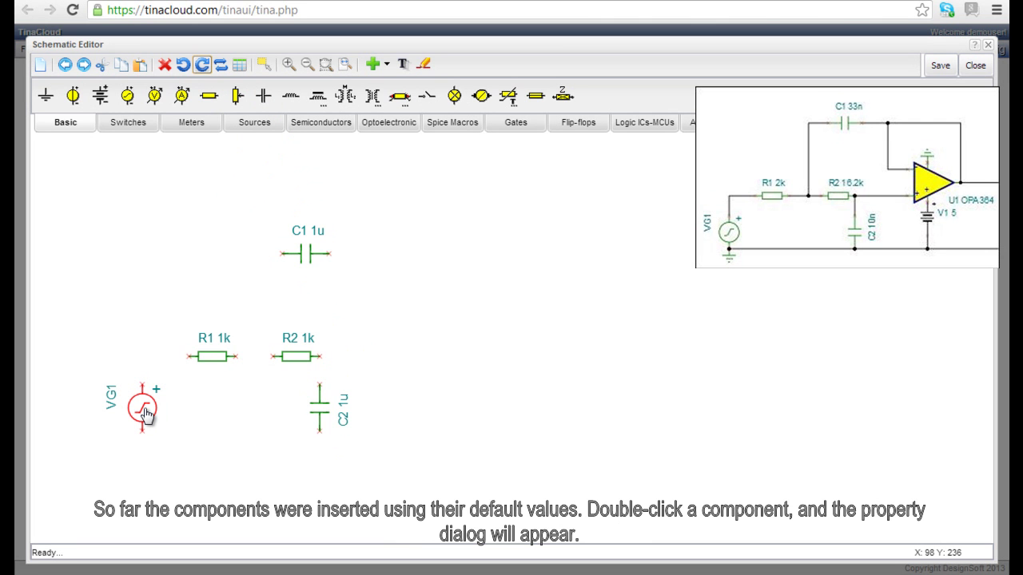
double_click(145, 412)
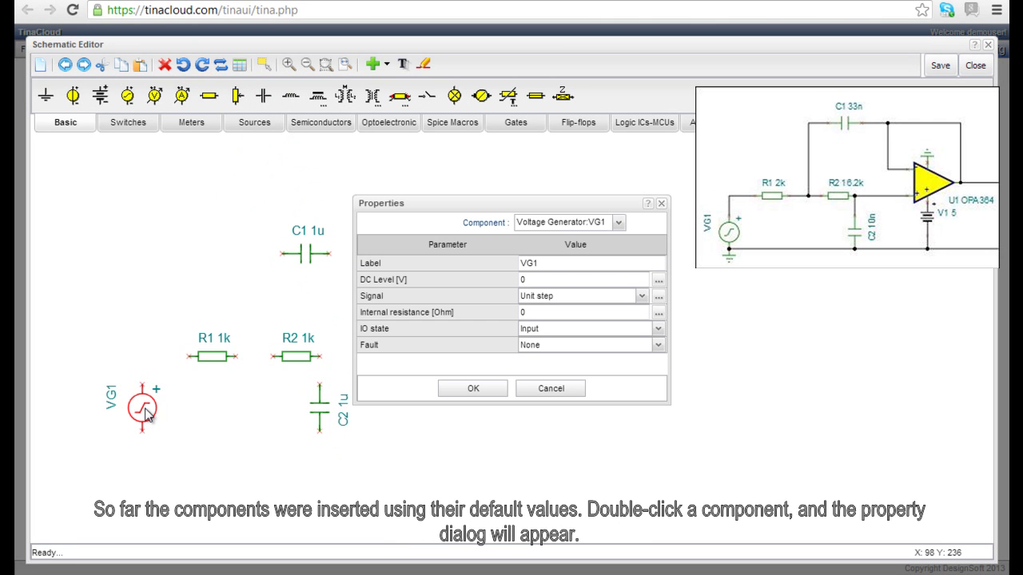
click(532, 279)
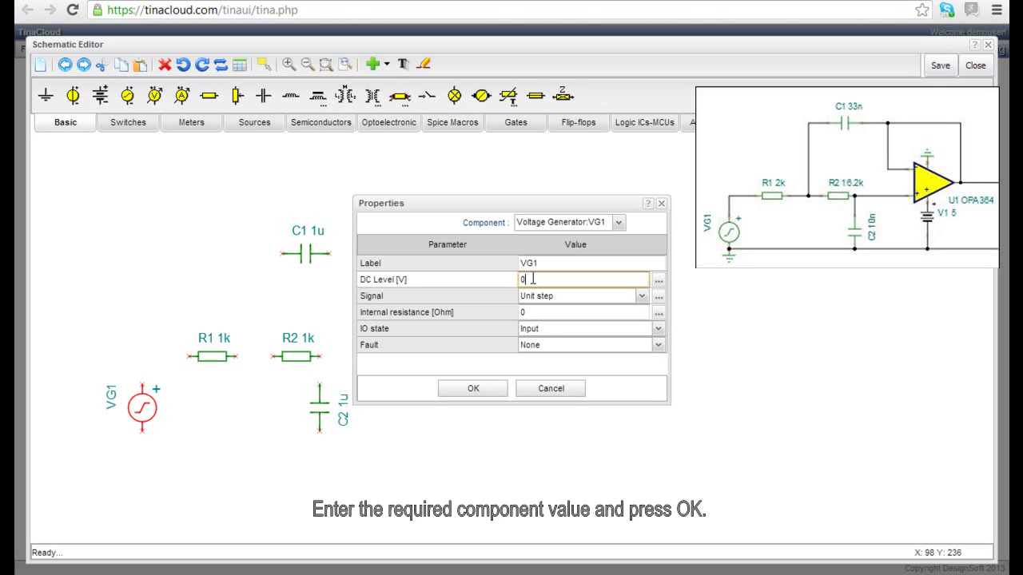
key(BackSpace)
text(2.5)
click(473, 389)
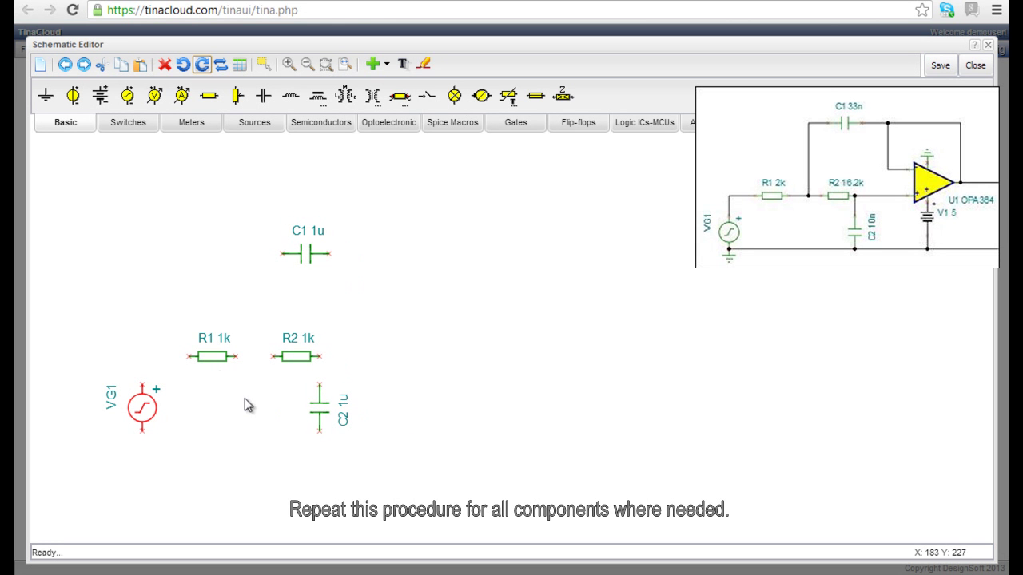
Set the resistance of resistor R1 to 2k ohms
double_click(210, 360)
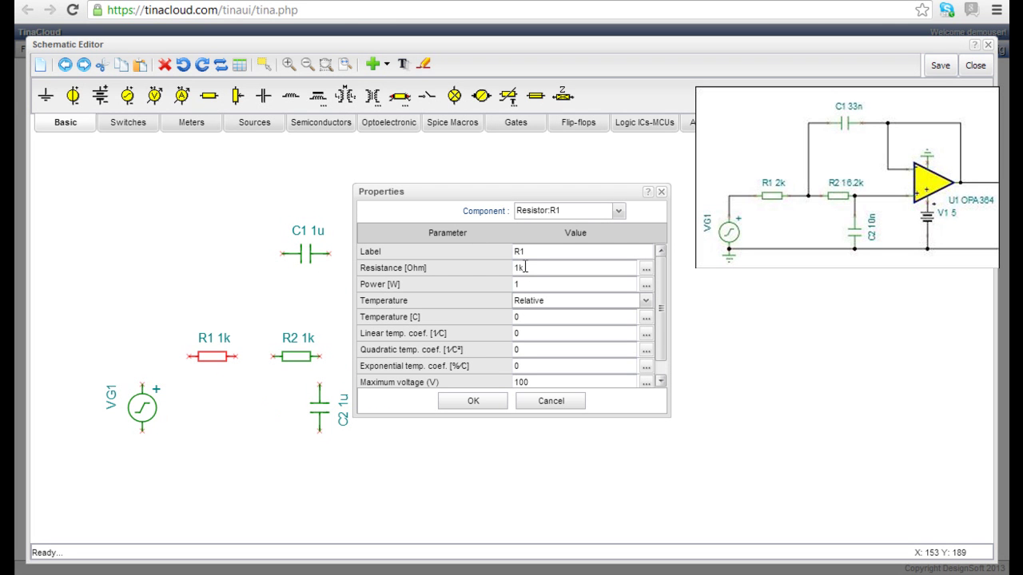
click(518, 268)
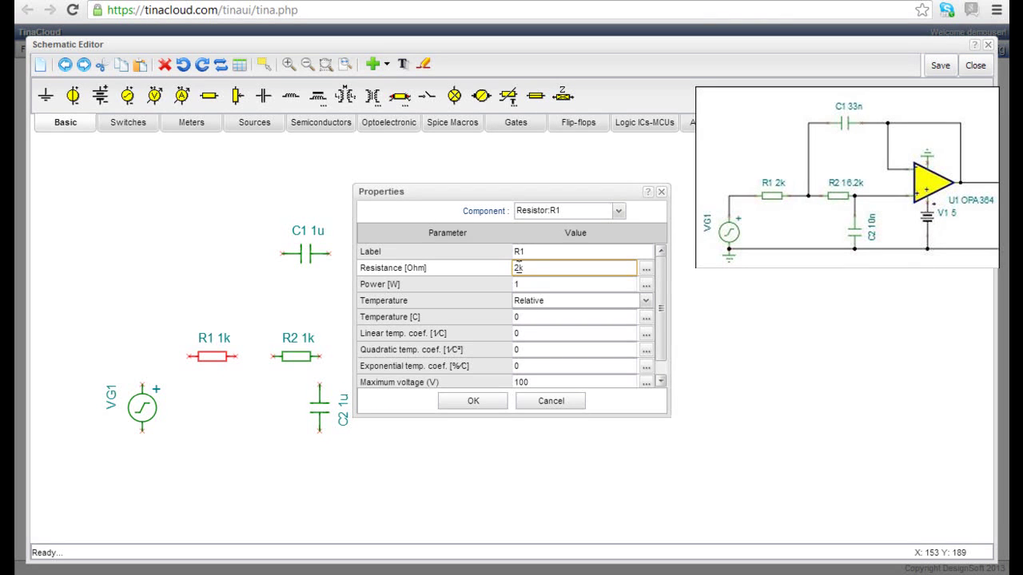
key(BackSpace)
text(2)
click(468, 406)
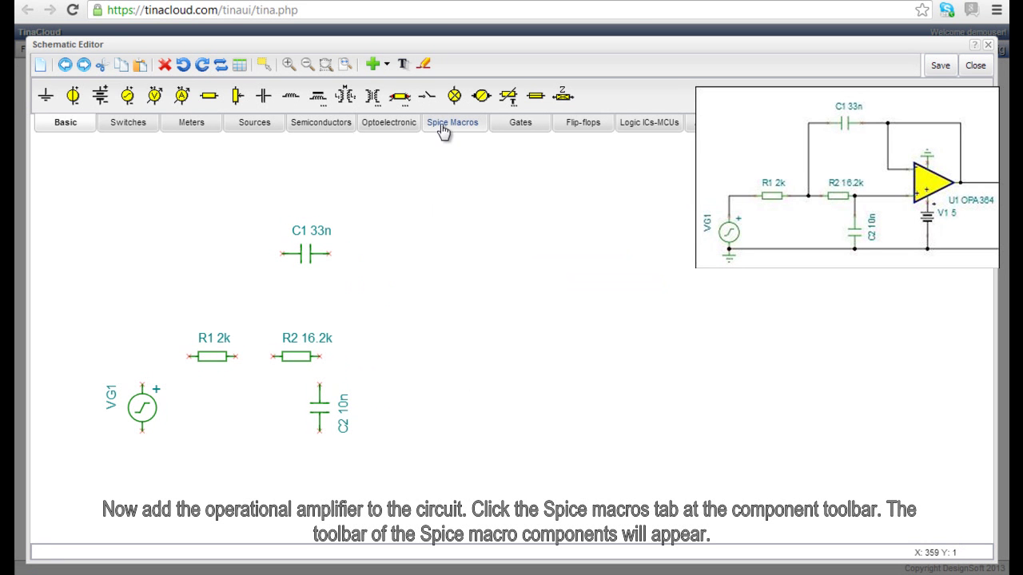
Open the list of operational amplifier Spice macros and filter it by the manufacturer Texas Instruments
click(443, 128)
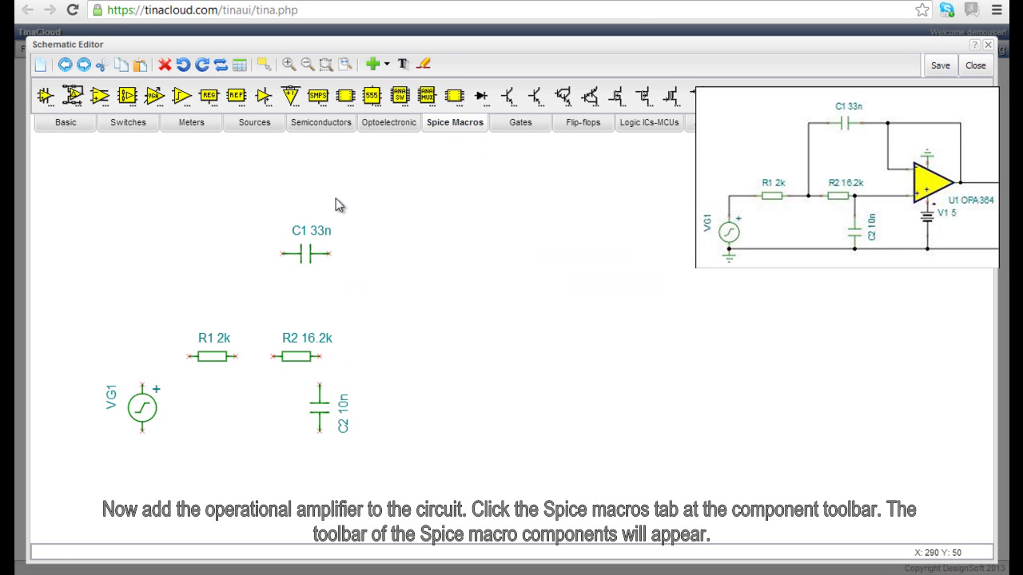
click(65, 95)
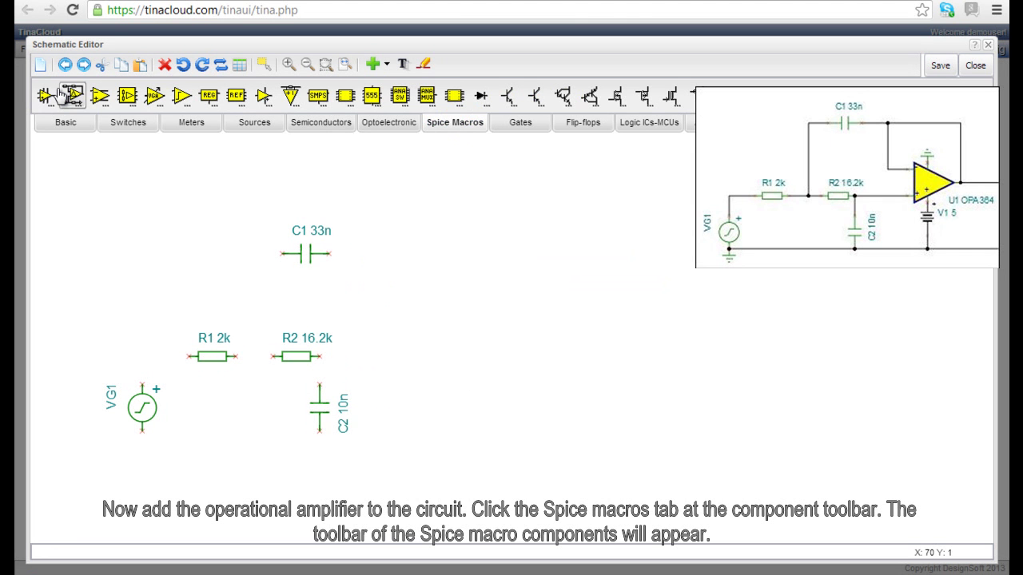
click(41, 96)
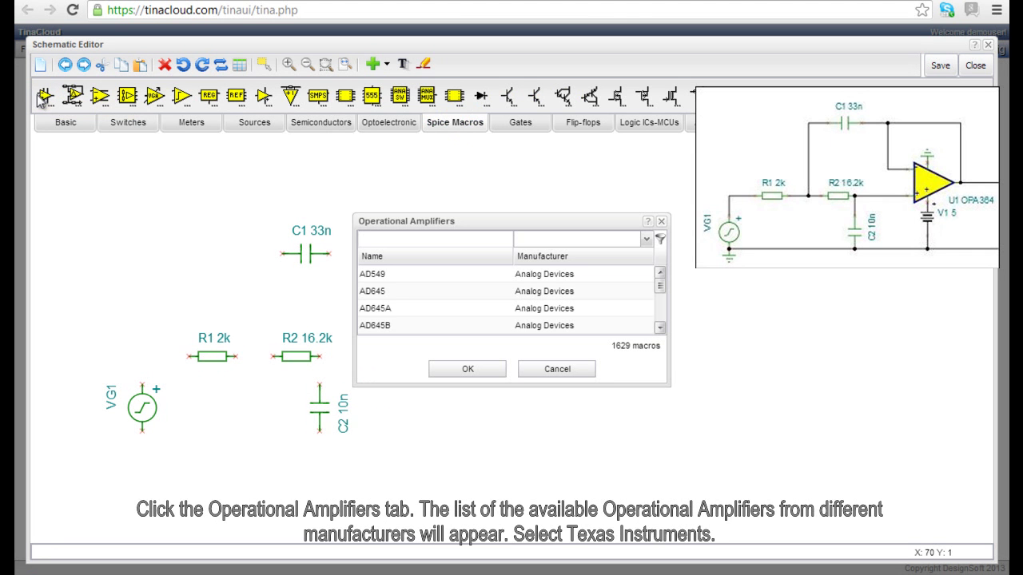
click(647, 240)
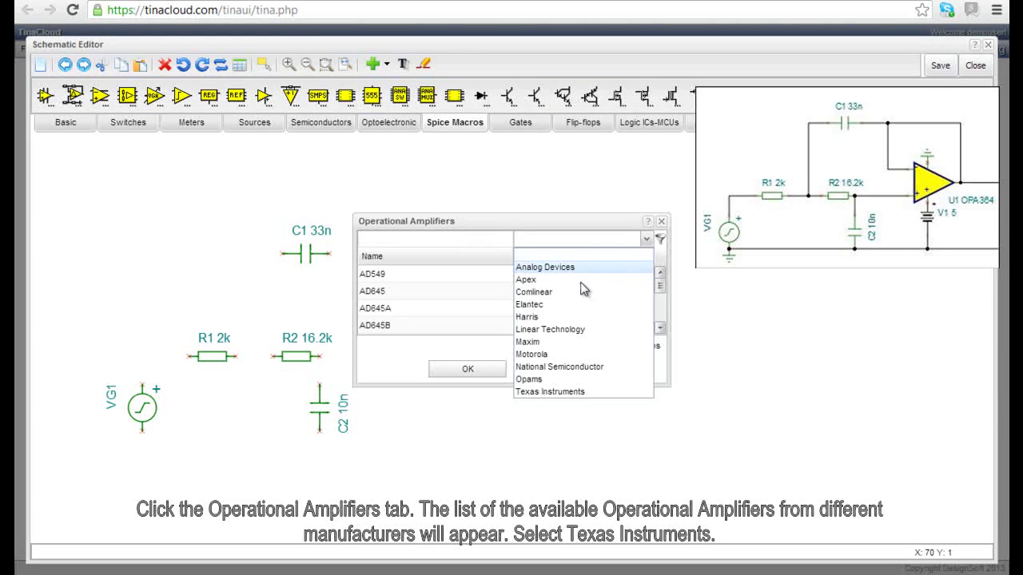
click(560, 392)
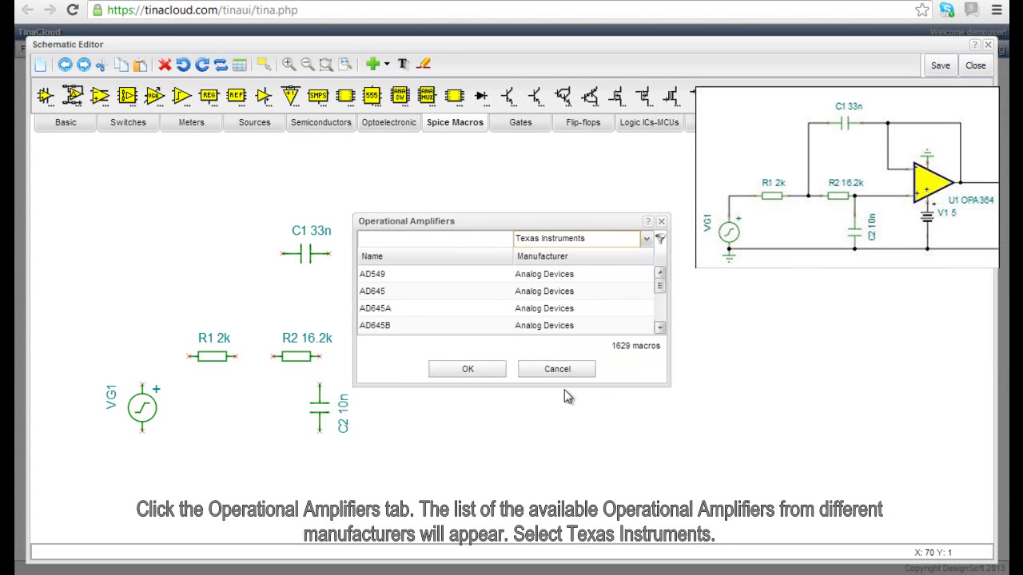
Search the op amp list for opa36, choose OPA364 and place it to the right of resistor R2
click(472, 242)
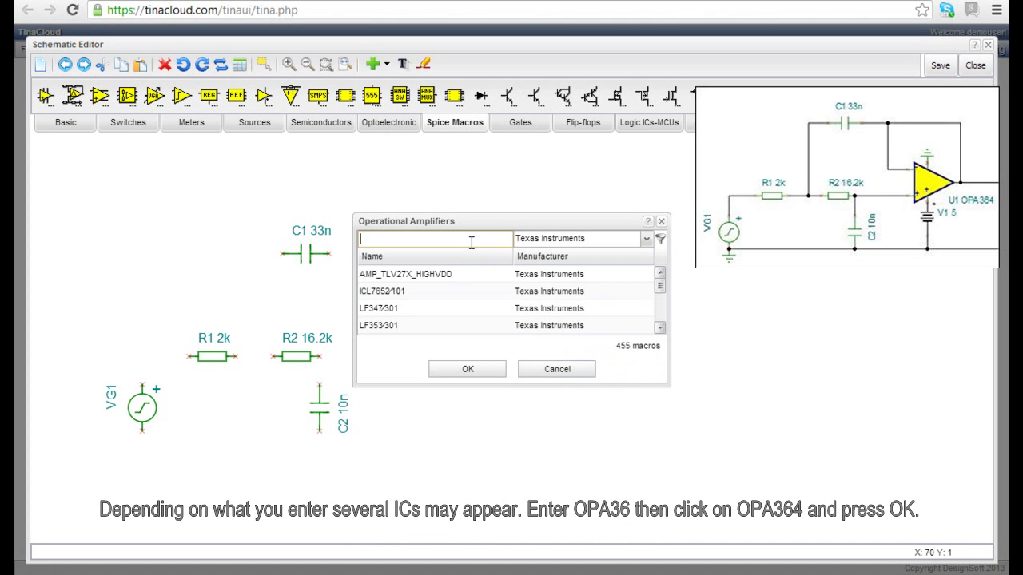
text(opa)
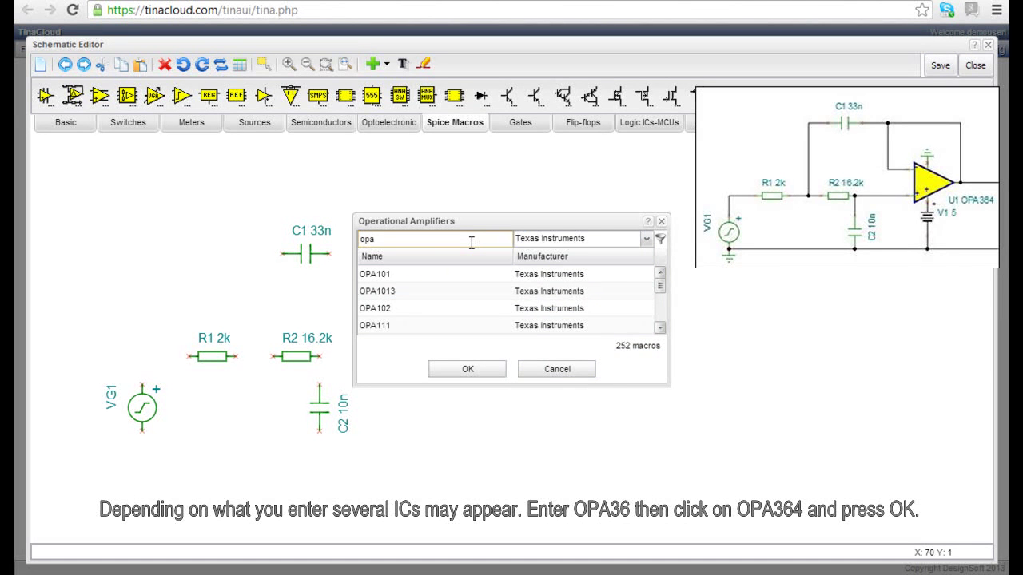
text(36)
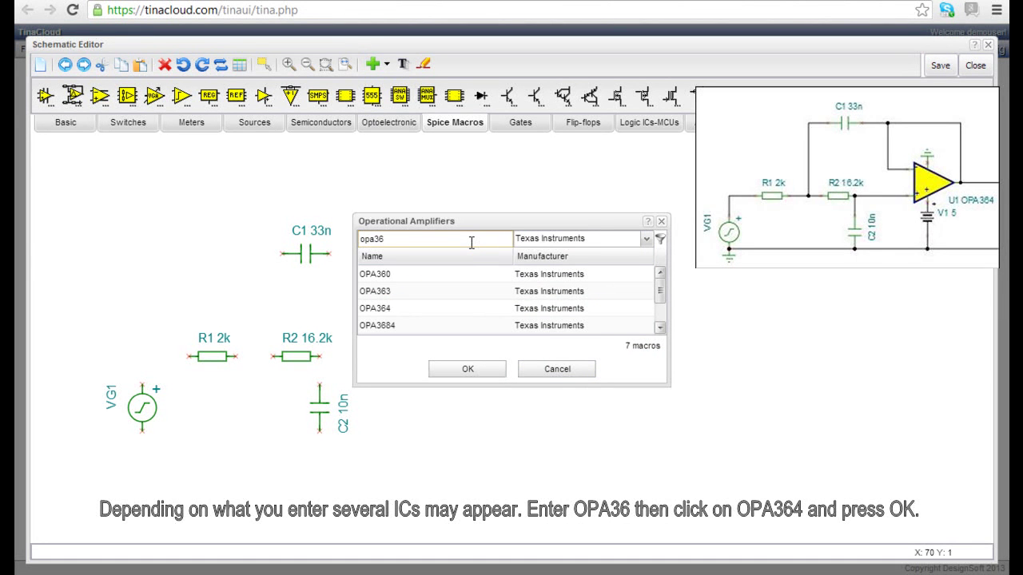
click(450, 308)
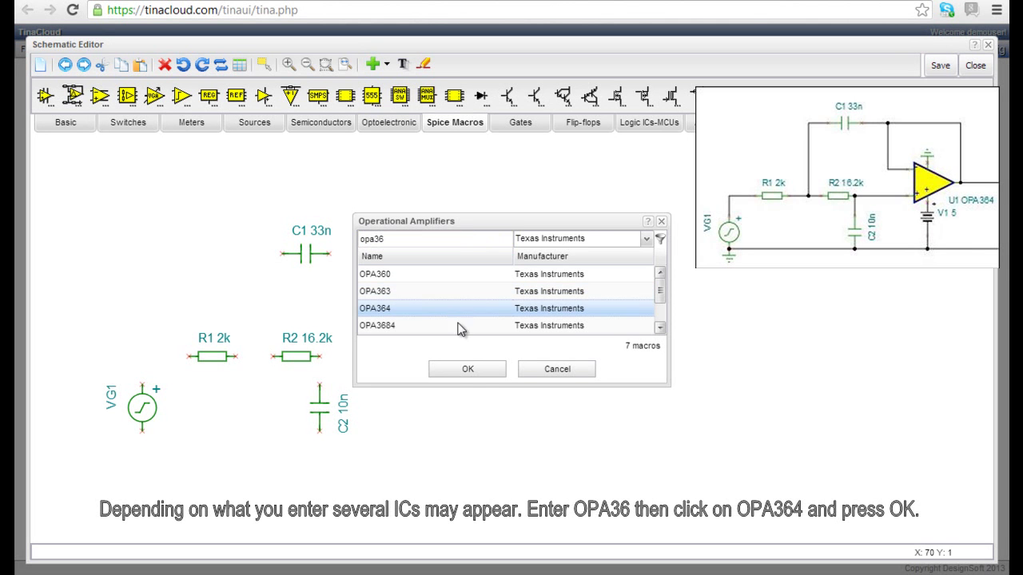
click(467, 371)
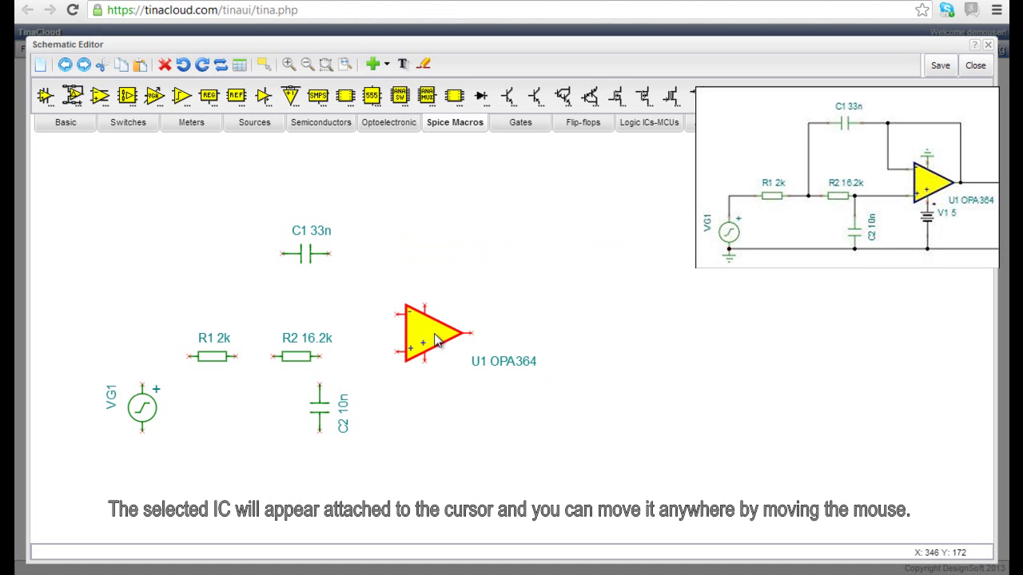
click(435, 344)
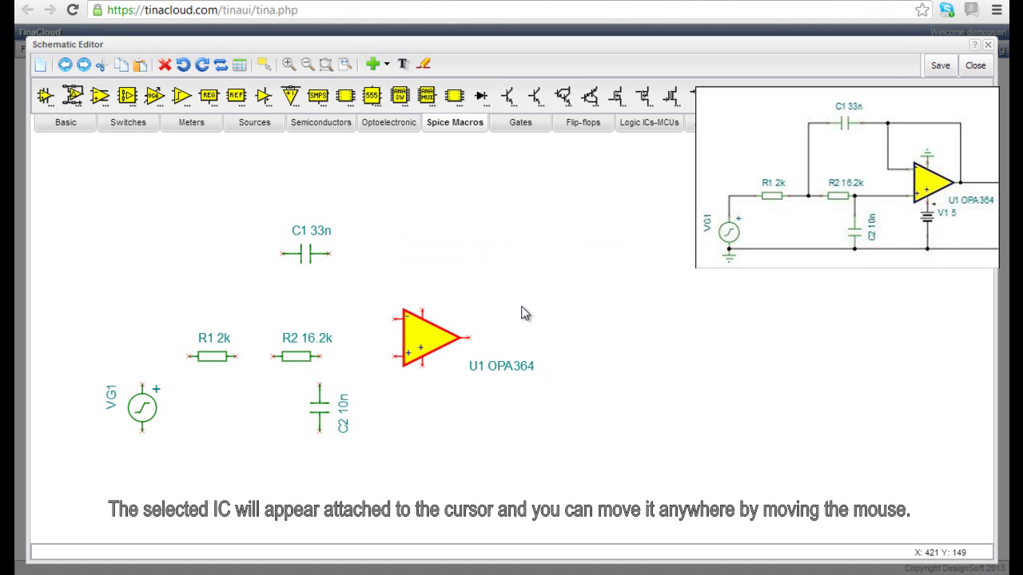
click(414, 496)
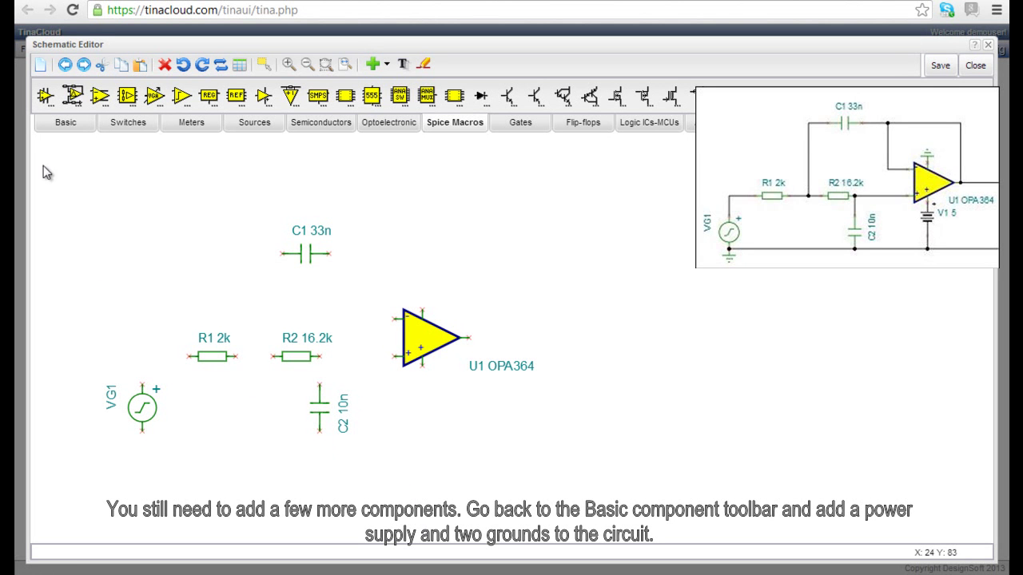
Add a ground at the lower terminal of voltage generator VG1
click(61, 126)
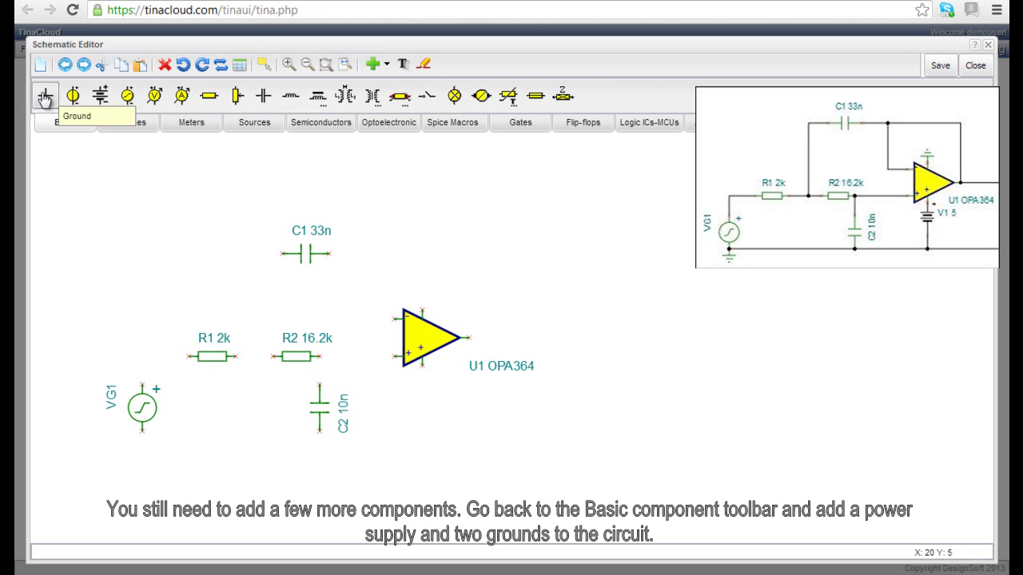
click(46, 95)
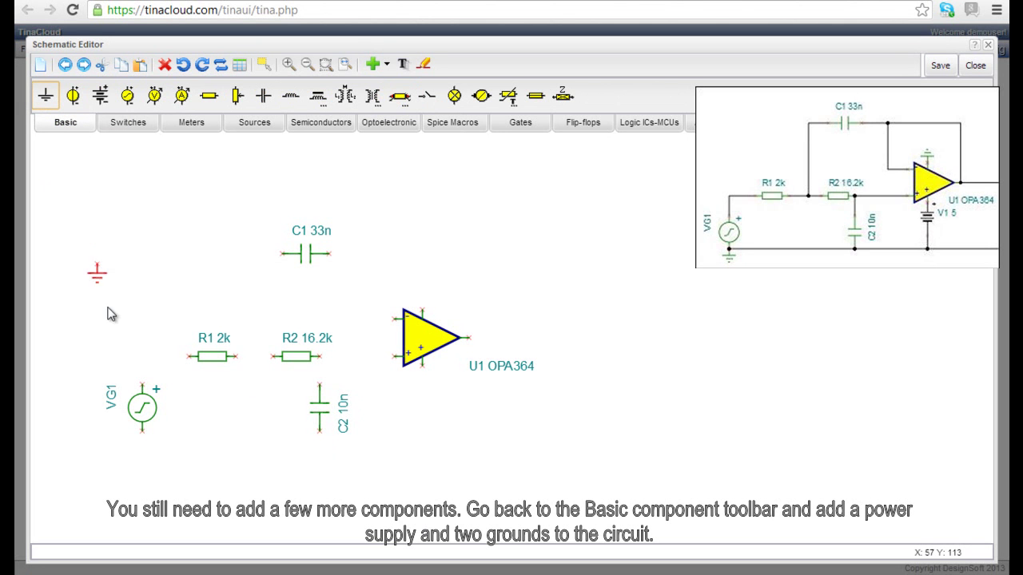
click(145, 438)
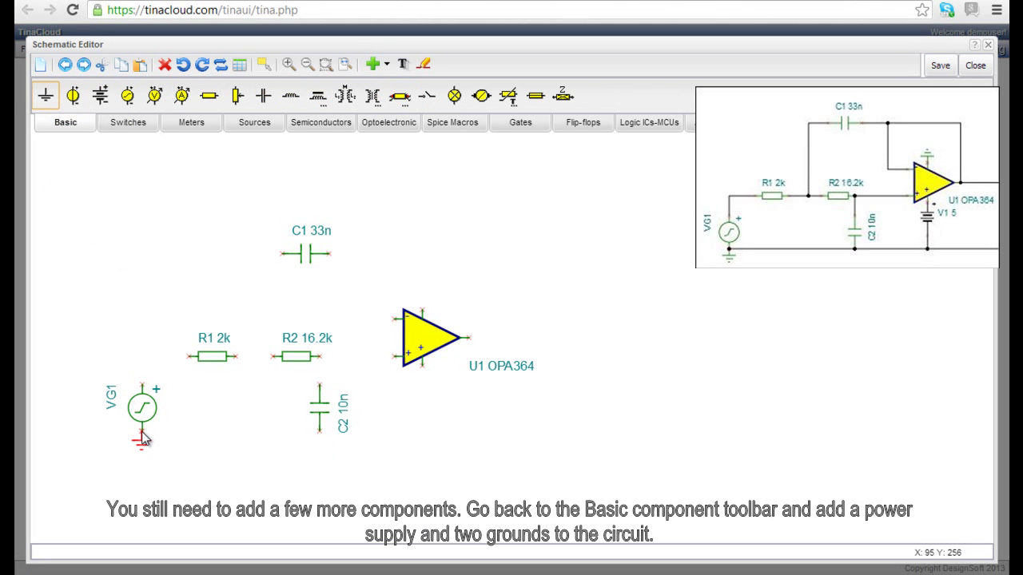
Add a second ground above the op amp, rotated 180 degrees, and attach it to the op amp's upper supply pin
click(46, 100)
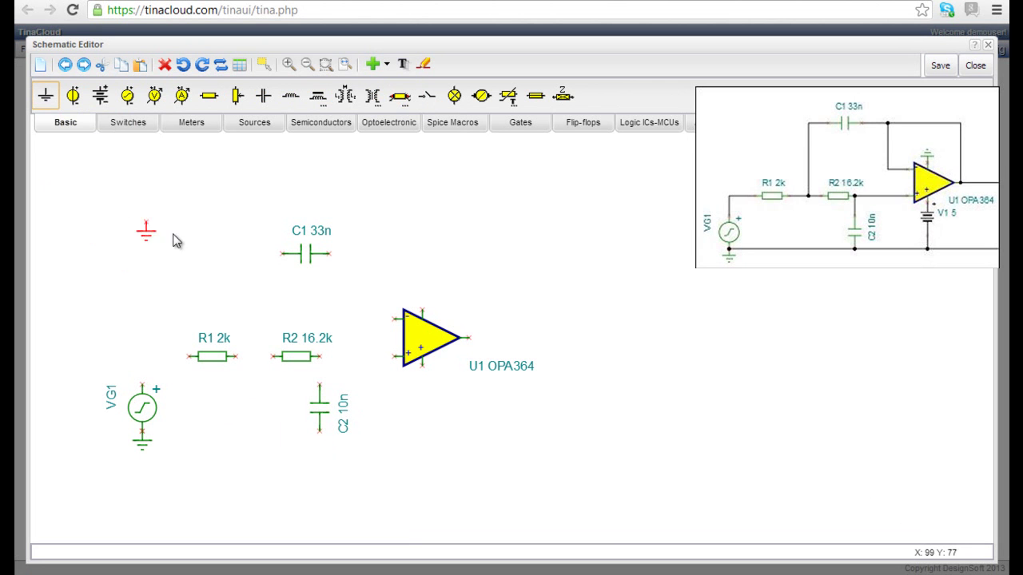
click(421, 278)
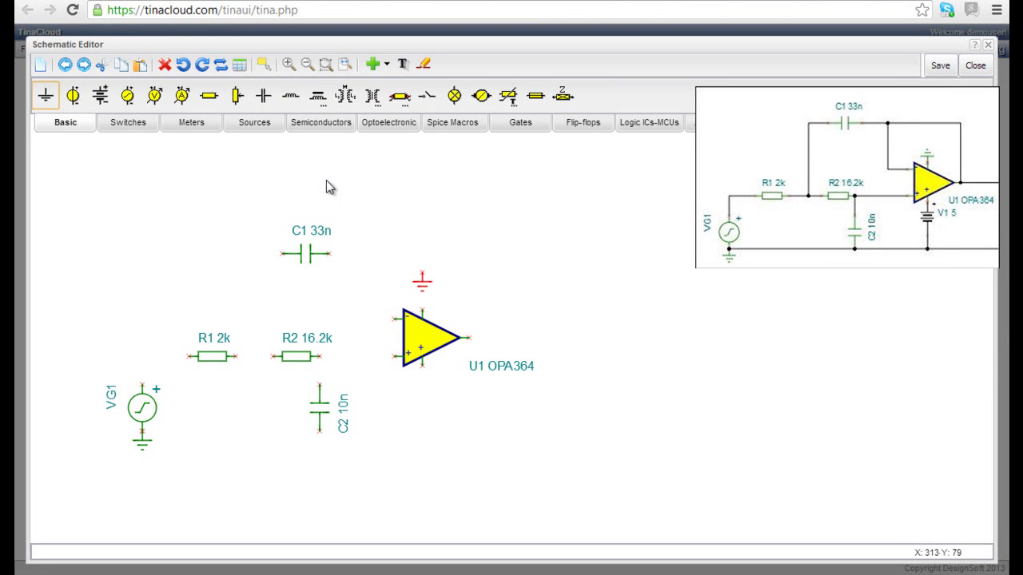
click(201, 66)
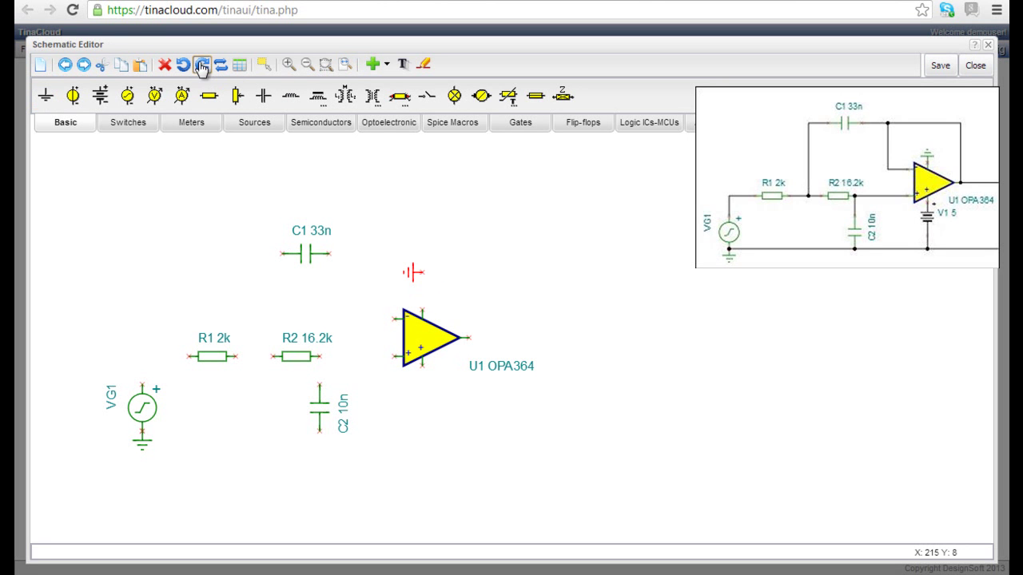
click(201, 65)
drag(426, 268, 428, 302)
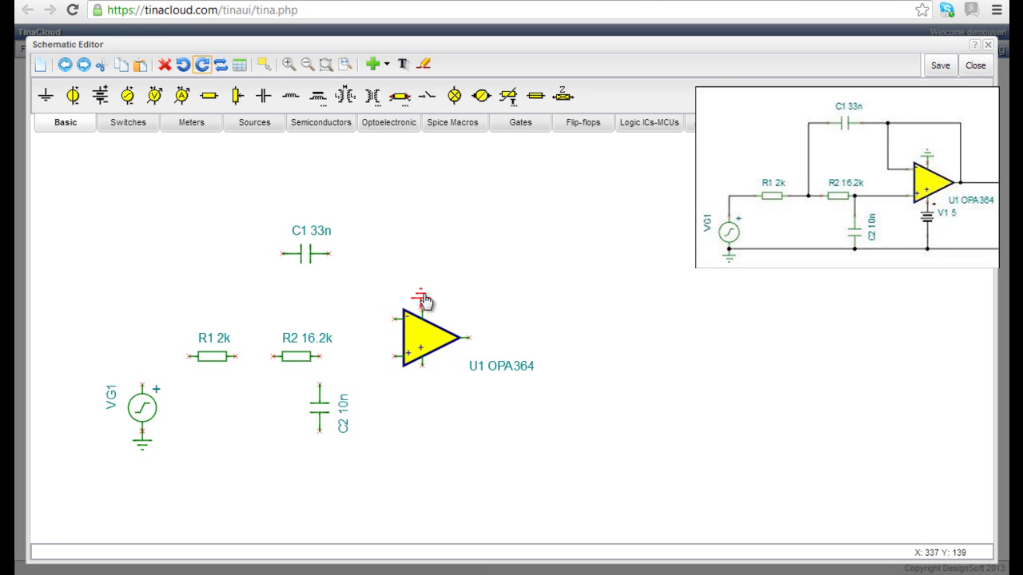
Add a 5 V battery below the op amp, attached to its lower supply pin
click(100, 96)
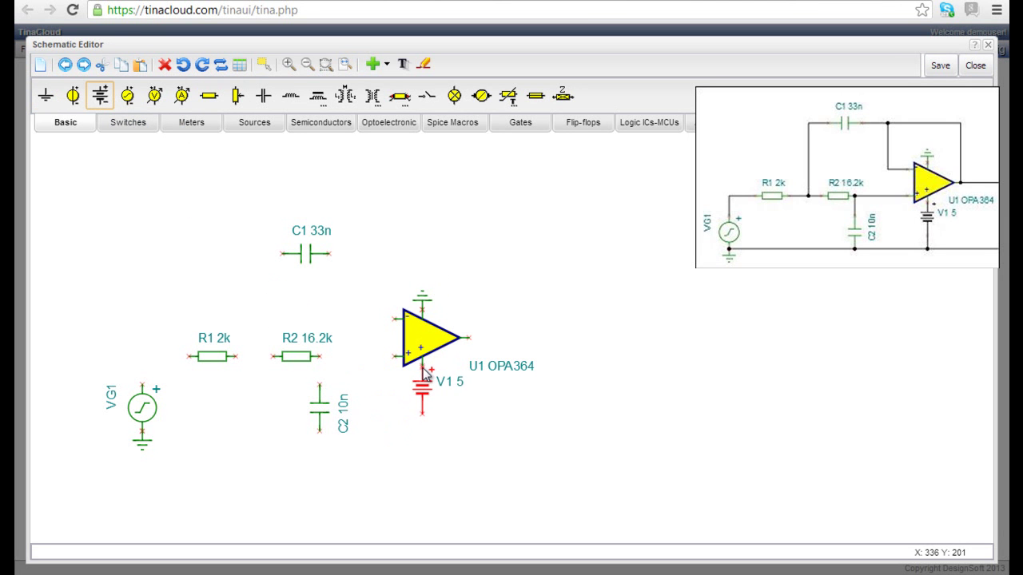
click(423, 374)
click(451, 452)
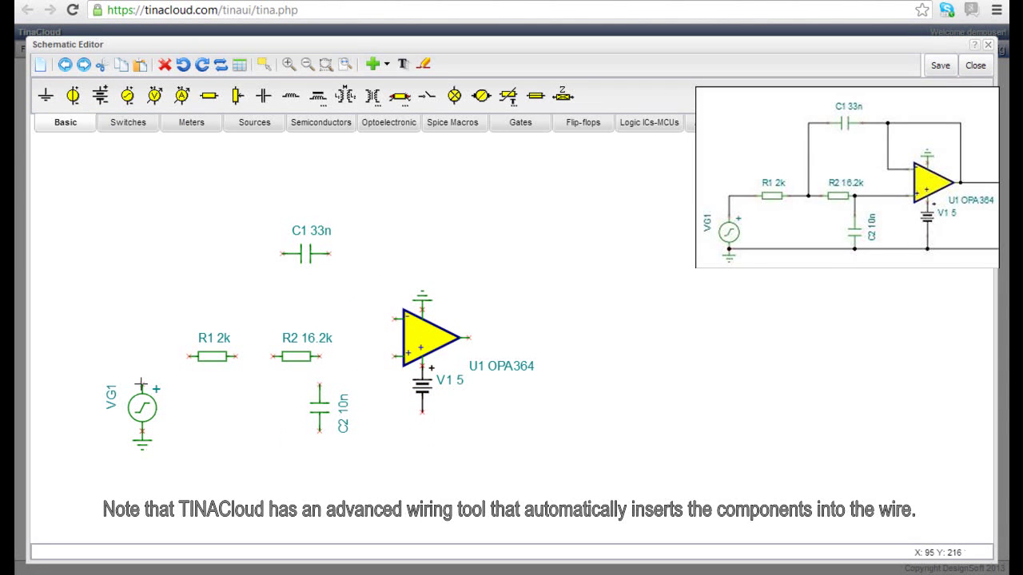
Wire VG1 through R1 and R2 to the op amp's non-inverting input, and the output through C1 to the R1–R2 node
mouse_move(140, 384)
mouse_down()
mouse_move(141, 357)
mouse_move(394, 357)
mouse_up()
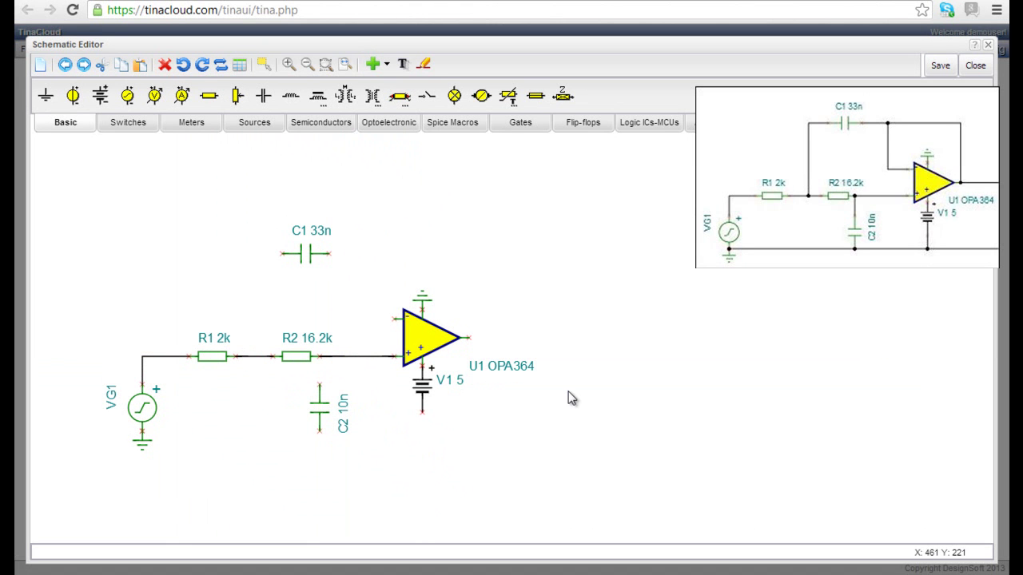
drag(469, 338, 254, 356)
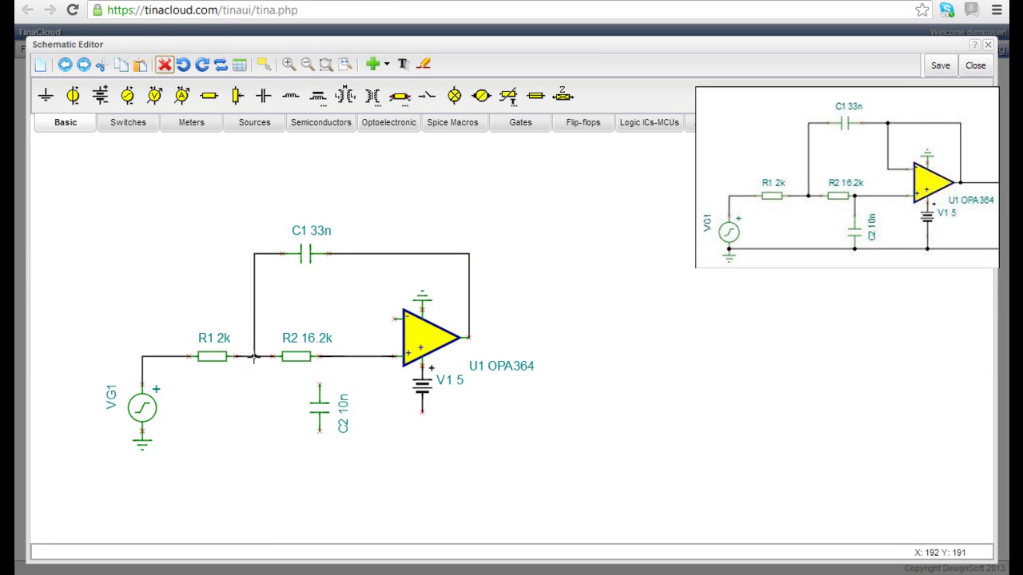
click(245, 399)
Complete the block's wiring with a ground rail from VG1 via C2 to V1, tying the inverting input to C1's output wire and C2 to R2
drag(143, 432, 422, 411)
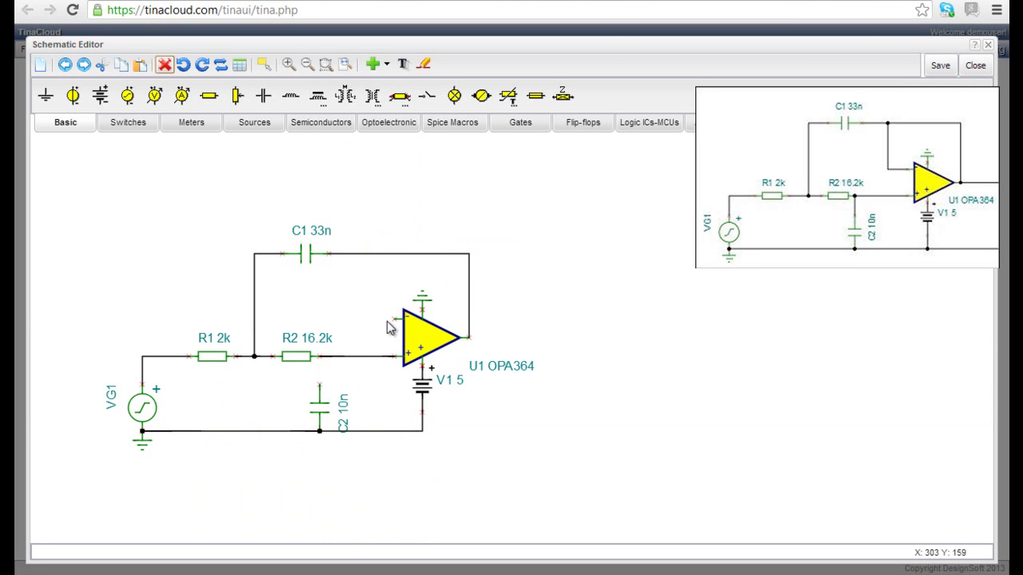
mouse_move(383, 318)
mouse_down()
mouse_move(364, 318)
mouse_move(366, 254)
mouse_up()
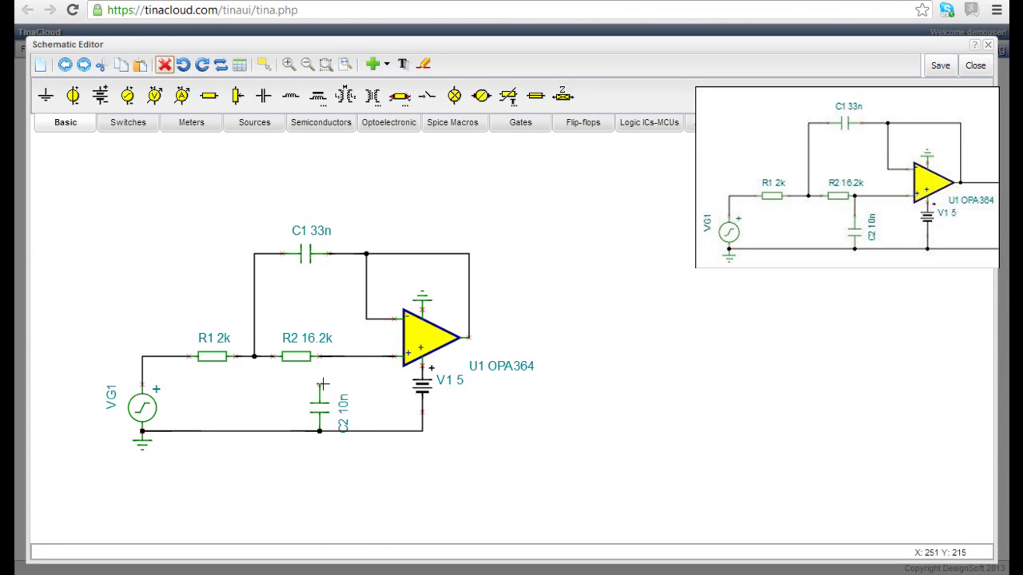
drag(320, 386, 320, 358)
Move the C2 label clear of the ground rail, bring the U1 label closer to the op amp and shift R1 slightly towards VG1
drag(347, 415, 343, 405)
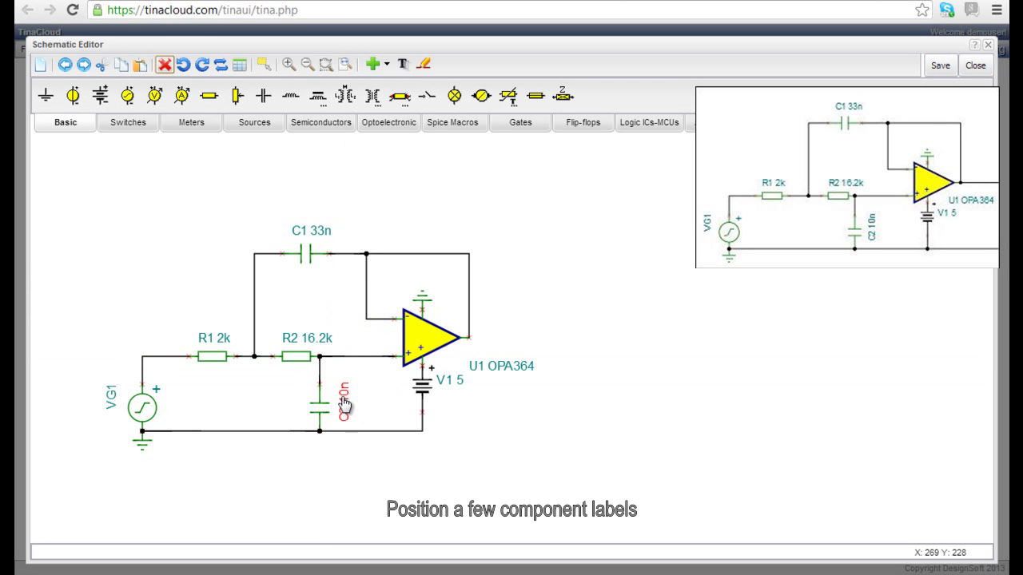
drag(505, 372, 491, 369)
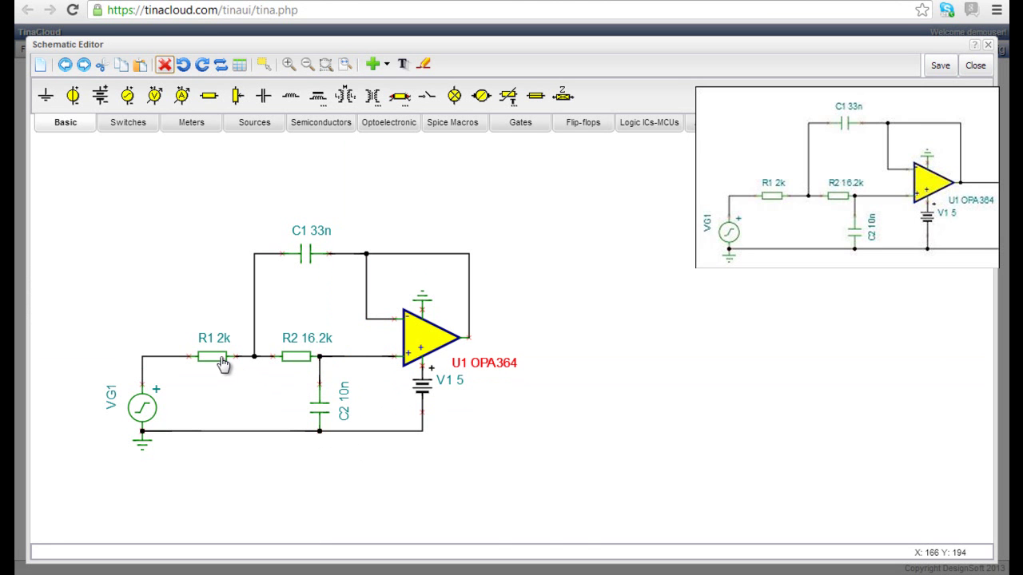
mouse_move(222, 361)
mouse_down()
mouse_move(198, 360)
mouse_move(207, 356)
mouse_up()
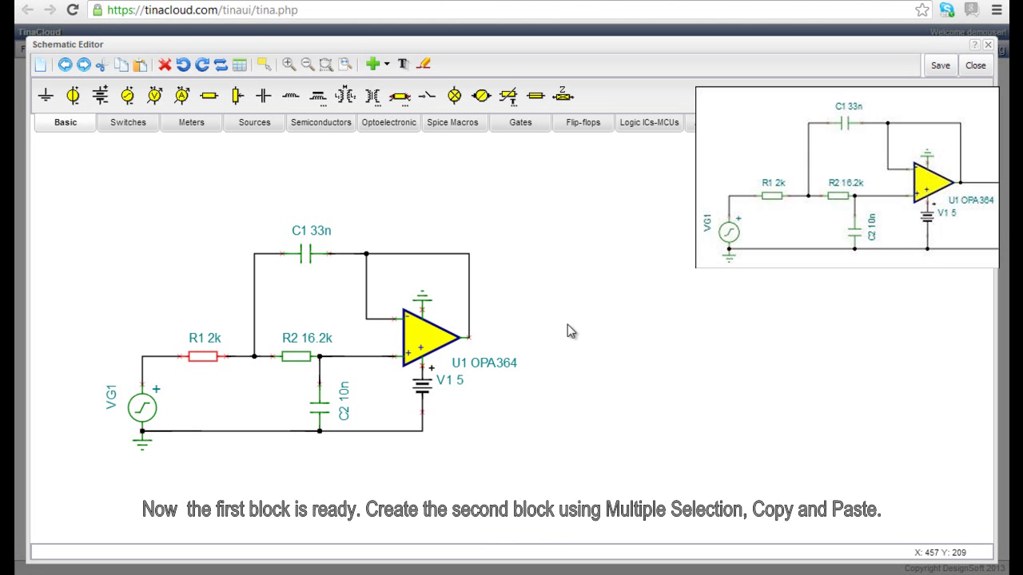
Copy the first block without VG1, its ground and the VG1–R1 wire, and paste the copy to the right of op amp U1
click(264, 67)
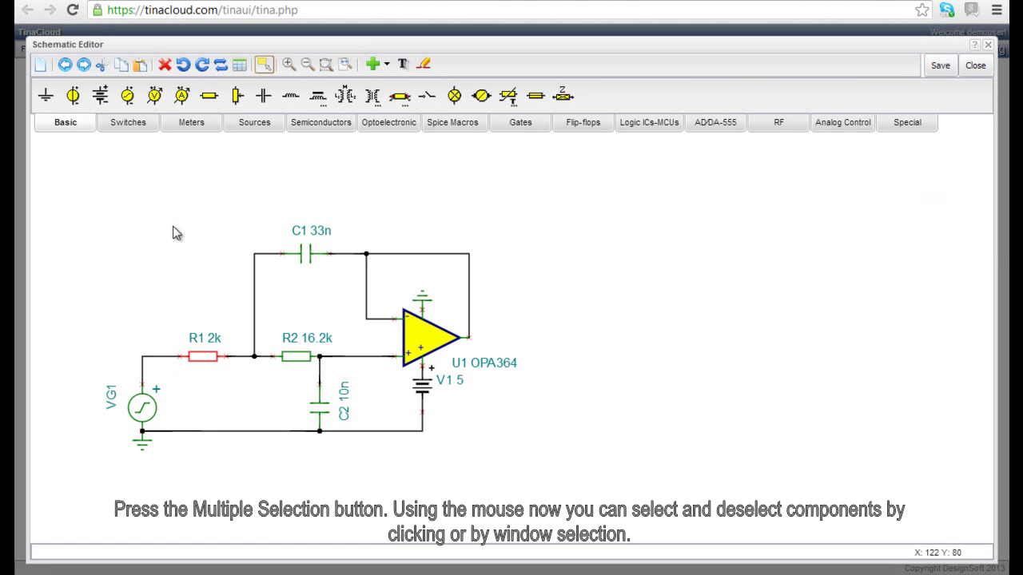
drag(168, 227, 536, 477)
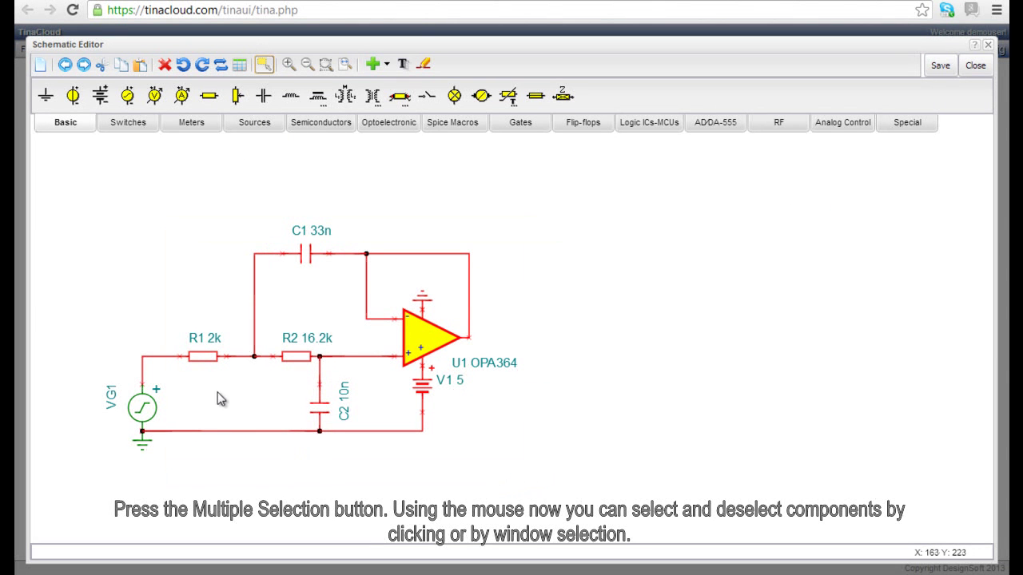
shift+click(163, 359)
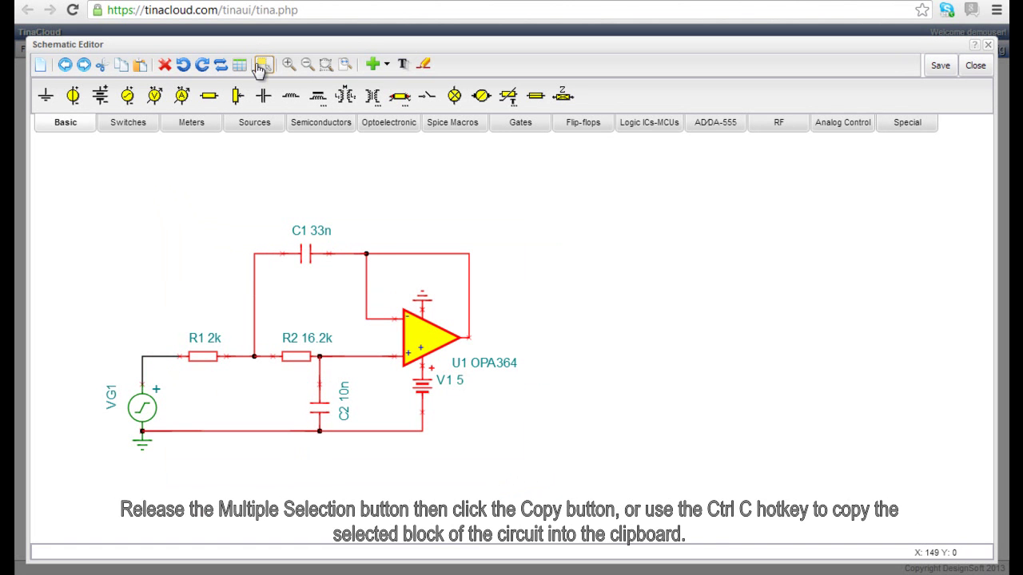
click(124, 71)
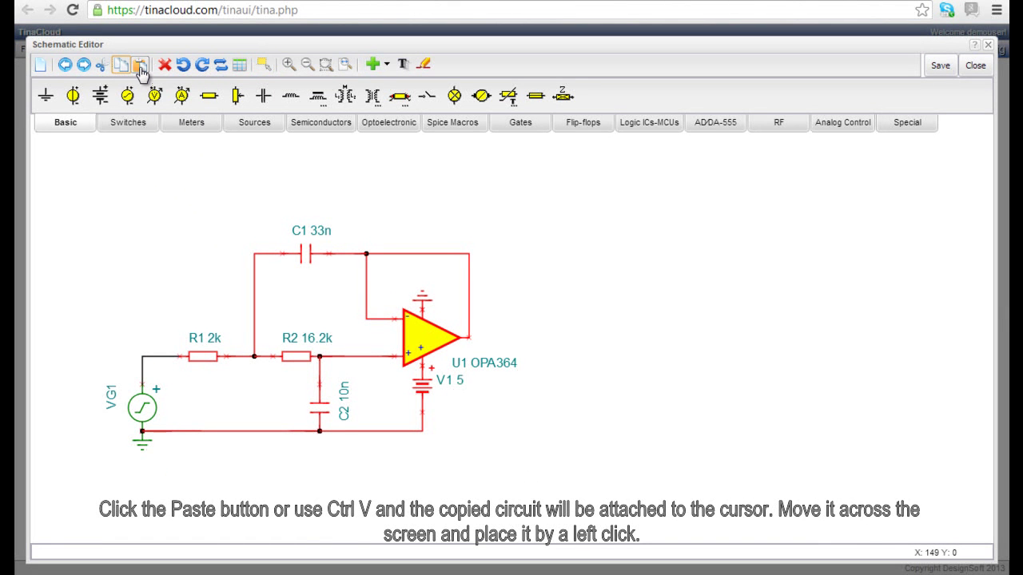
click(140, 68)
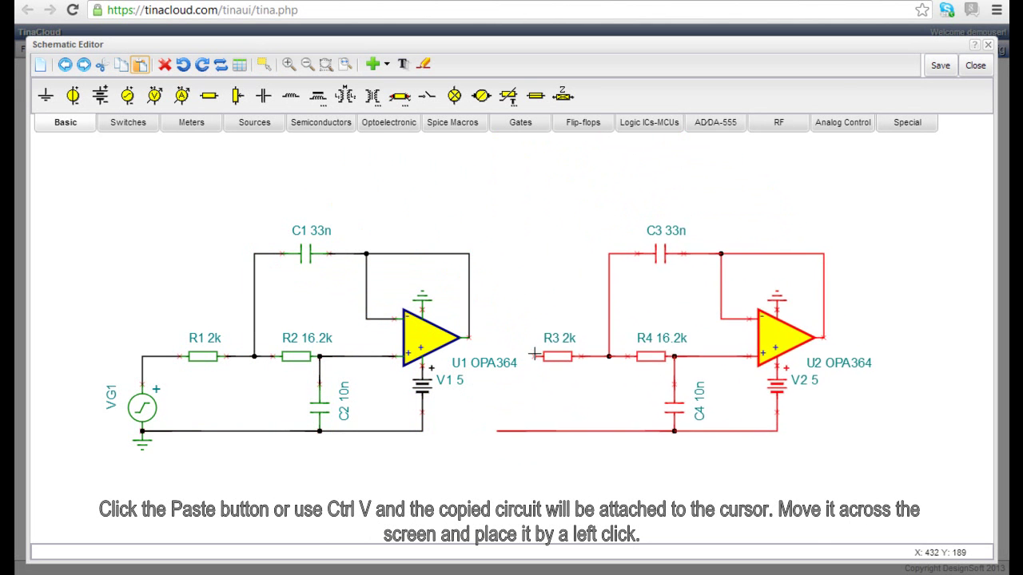
click(536, 363)
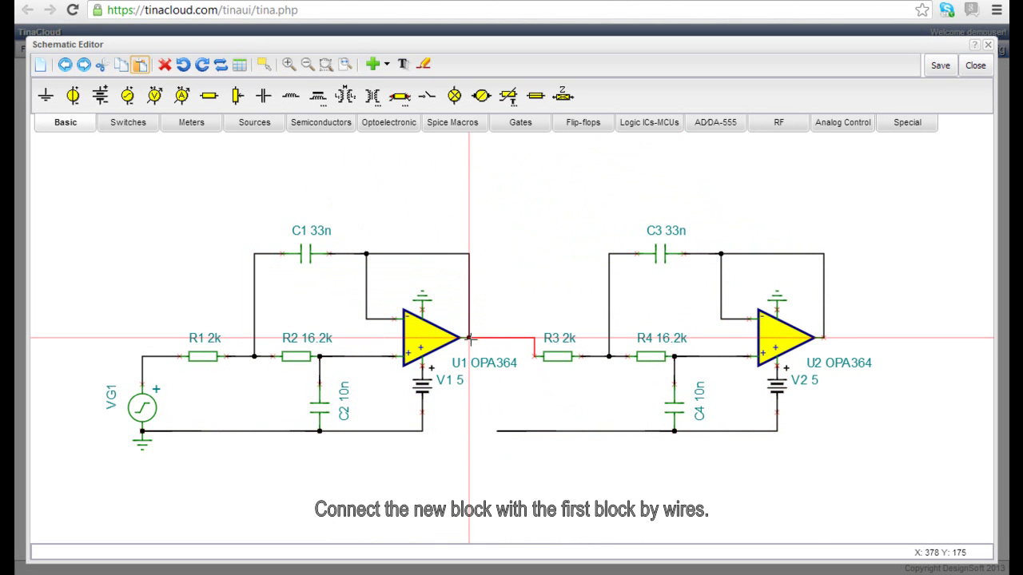
Wire the output of U1 to resistor R3 and join the ground rails of the two blocks
click(469, 338)
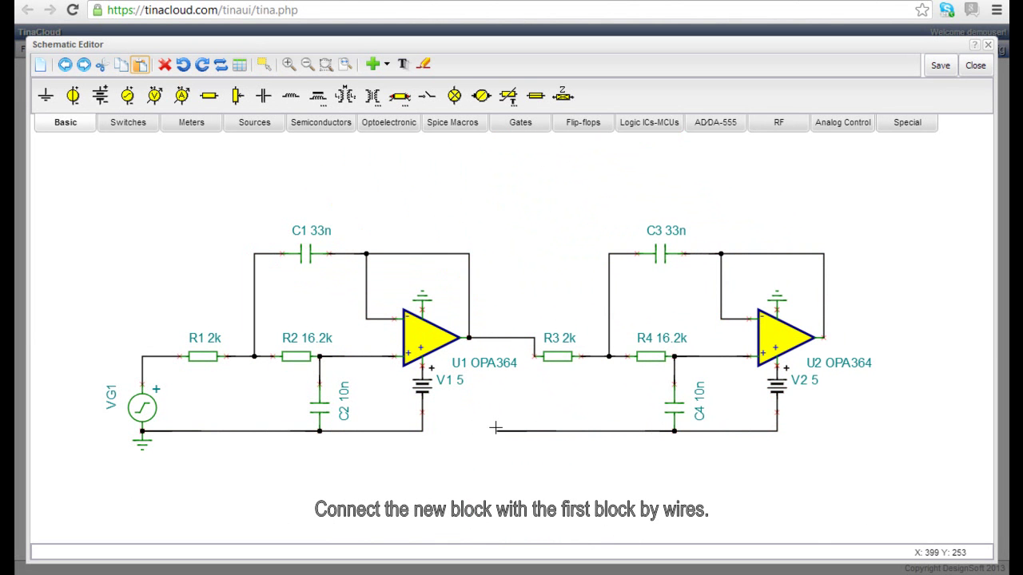
drag(500, 432, 422, 431)
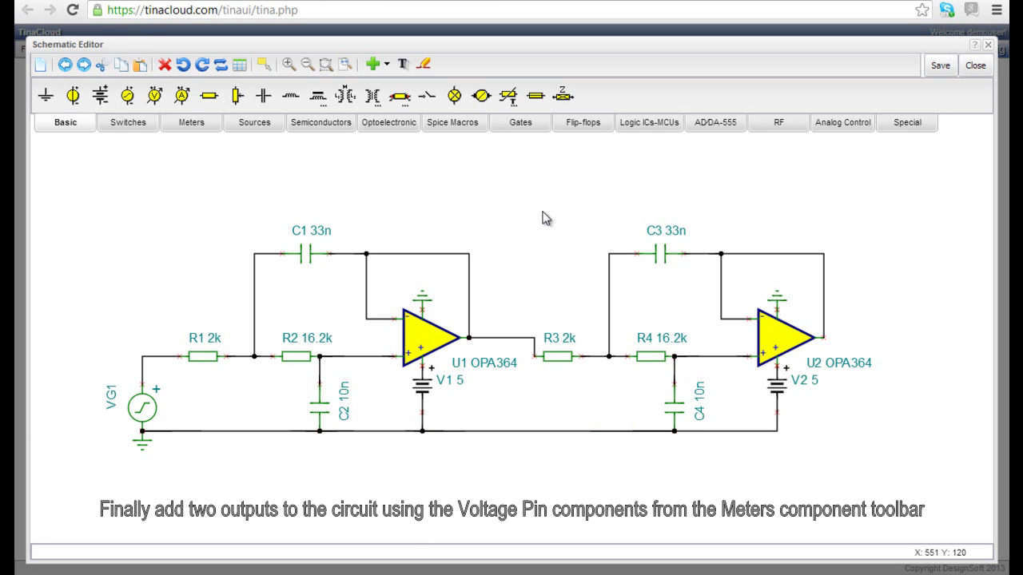
Add a voltage pin at the upper corner of each op amp's feedback wire, one for U1 and one for U2
click(199, 125)
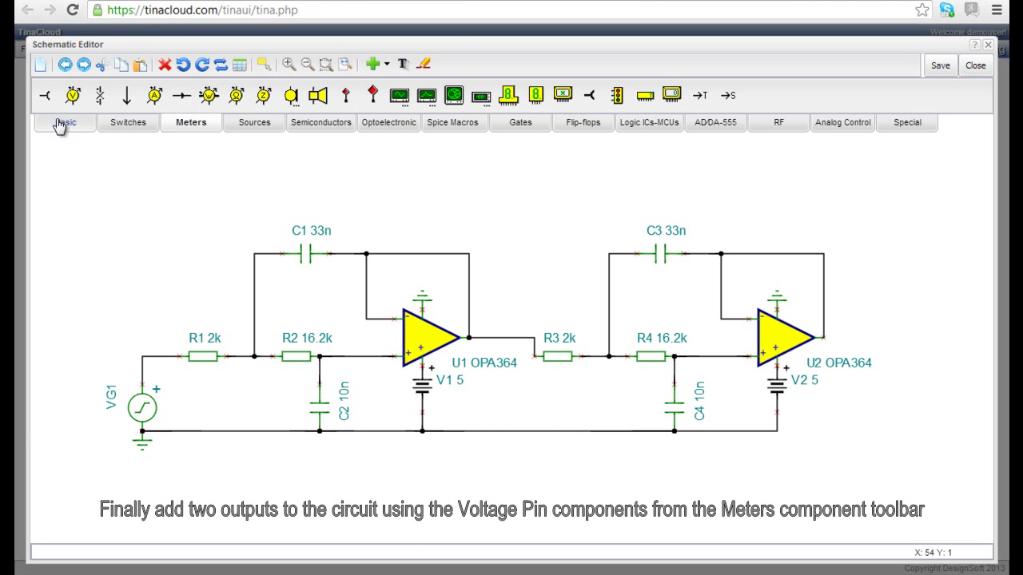
click(48, 97)
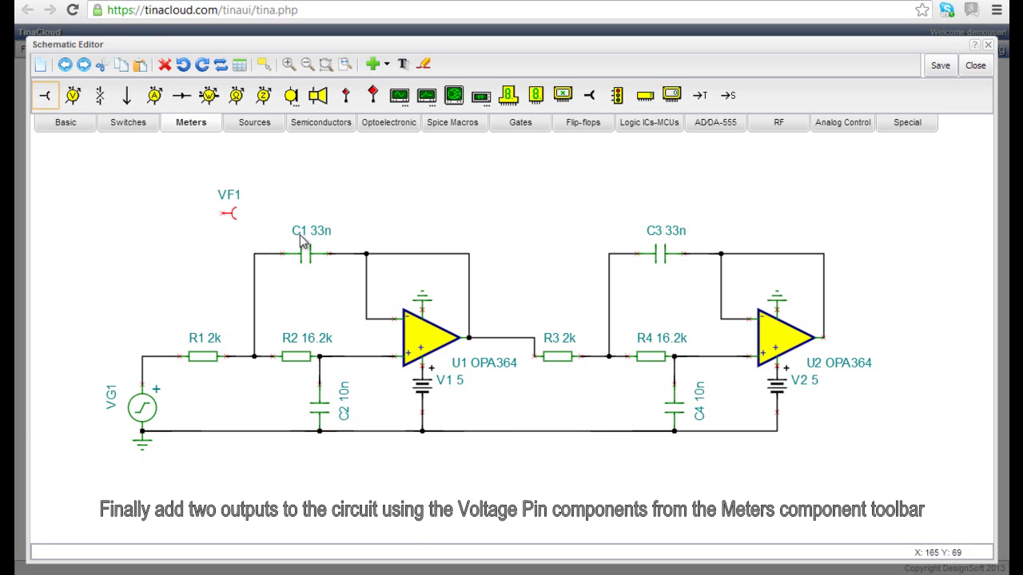
click(472, 262)
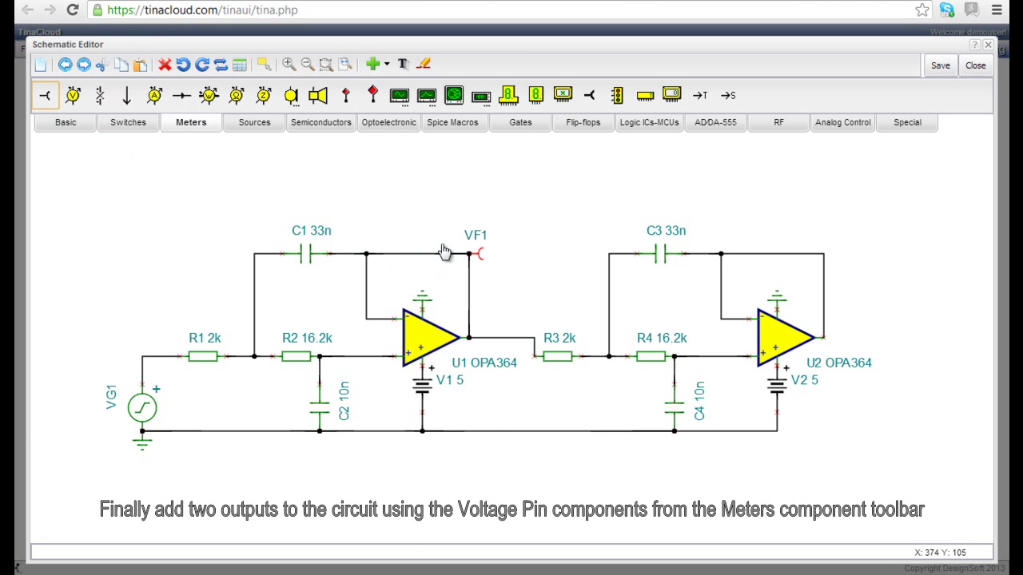
click(52, 100)
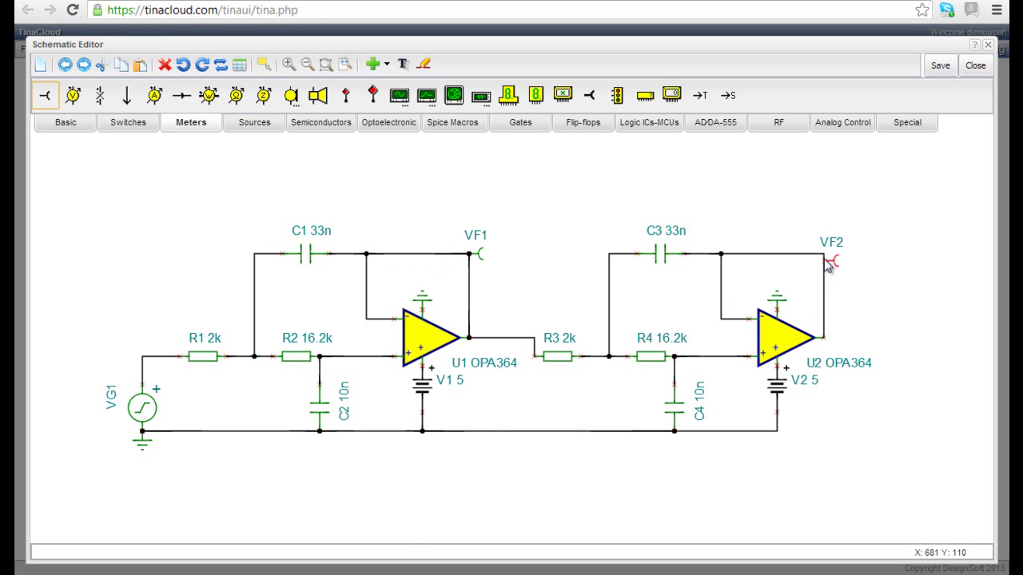
click(825, 261)
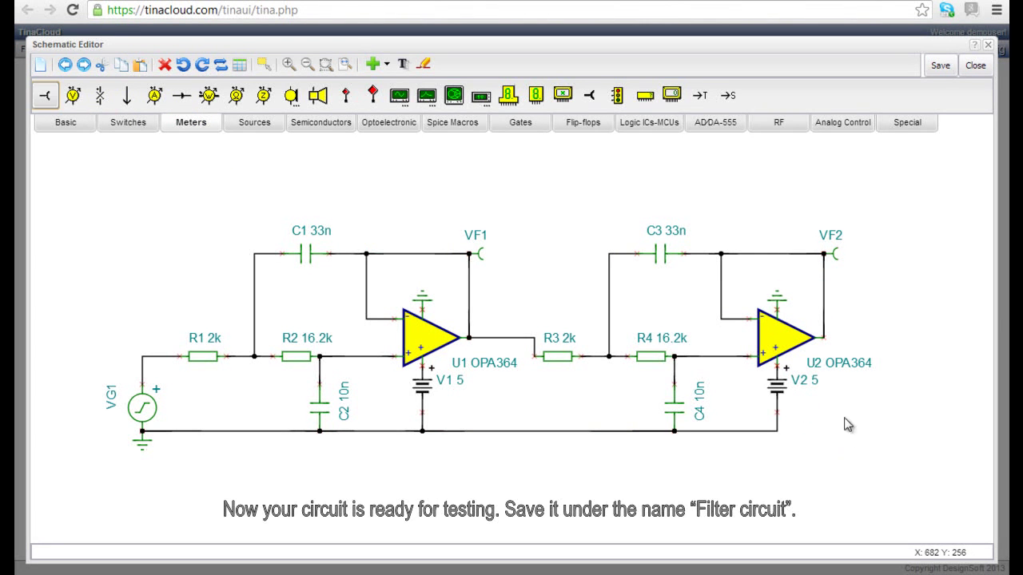
Save the schematic as Filter circuit.tsc
click(931, 69)
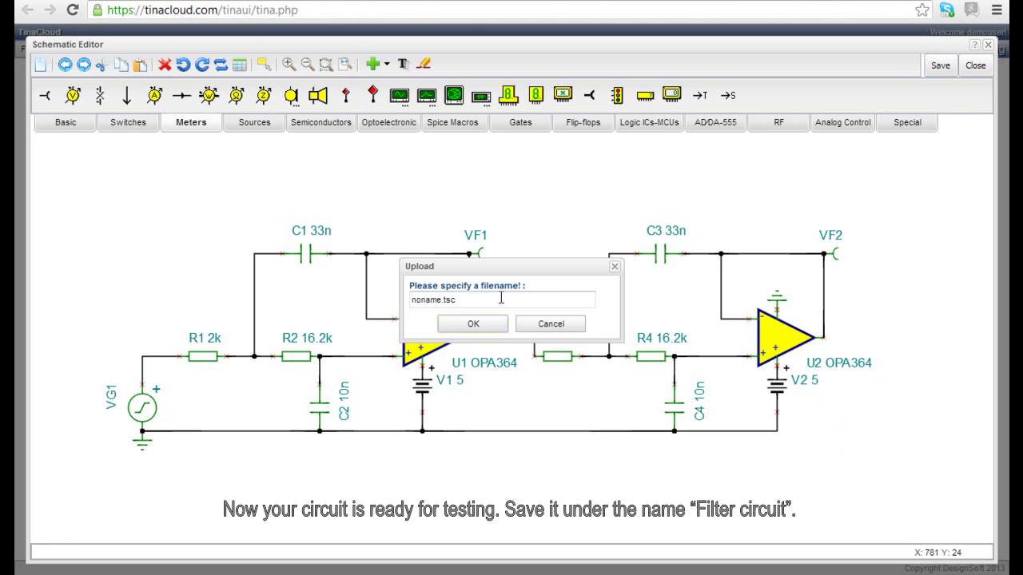
click(438, 297)
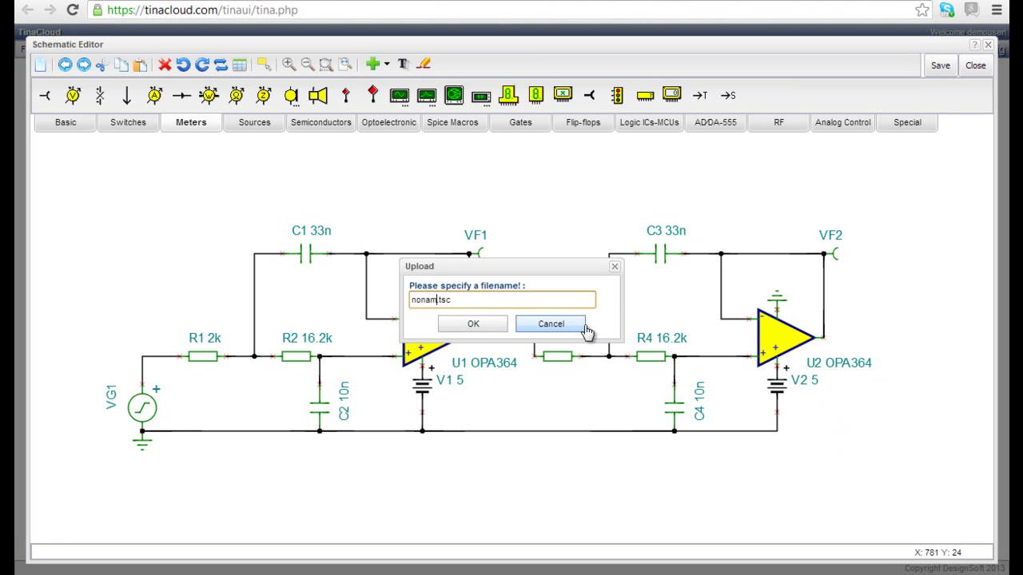
key(BackSpace)
key(BackSpace)
key(BackSpace)
key(BackSpace)
key(BackSpace)
text(Filter circuit)
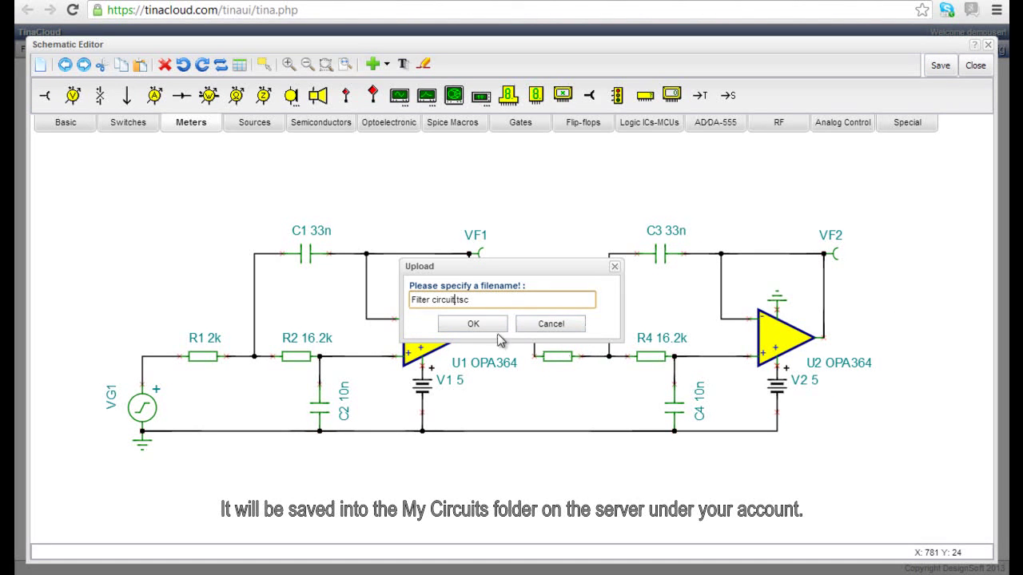
click(472, 324)
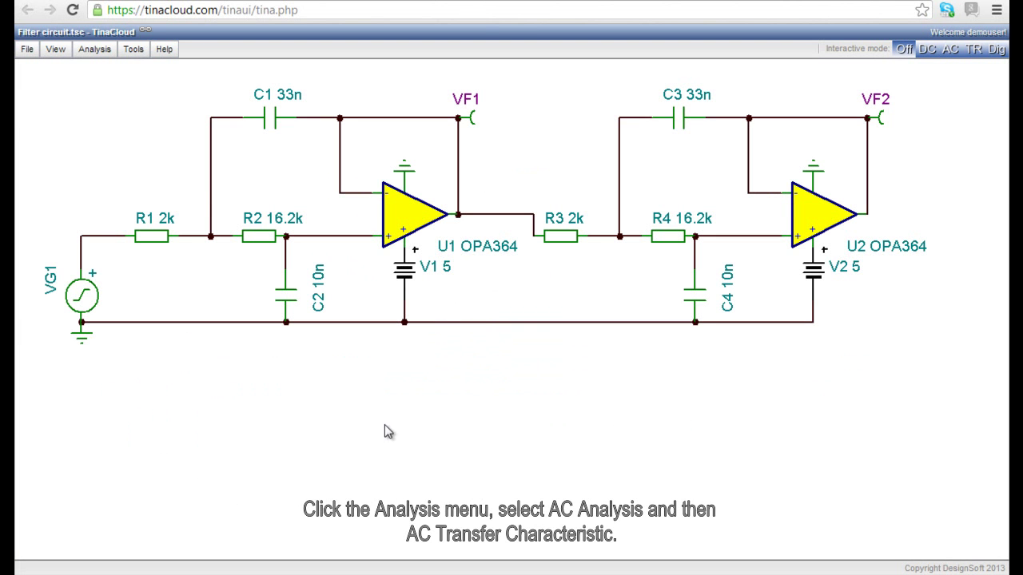
Run an AC transfer characteristic analysis of the filter with the end frequency set to 10k
click(95, 50)
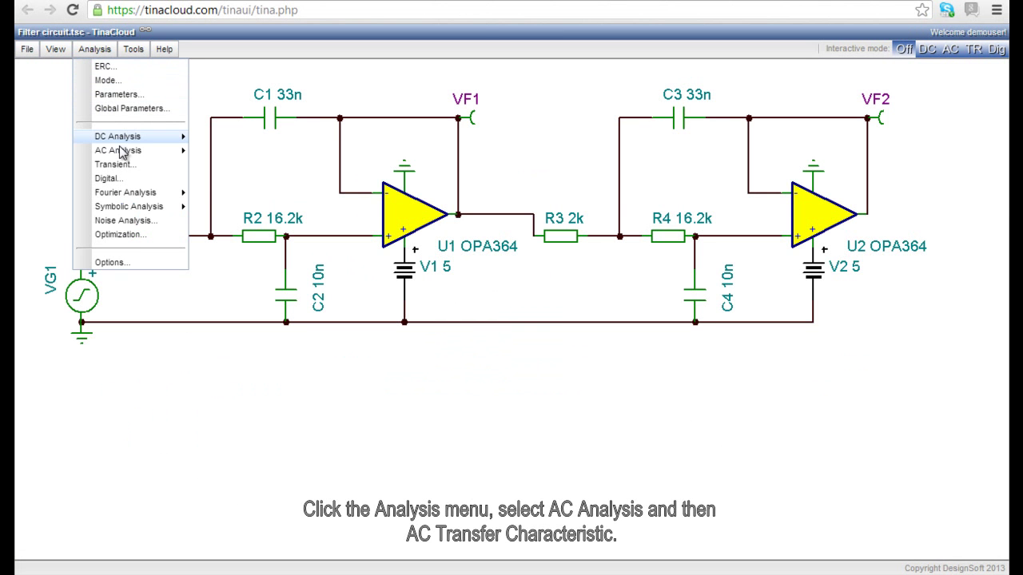
mouse_move(145, 152)
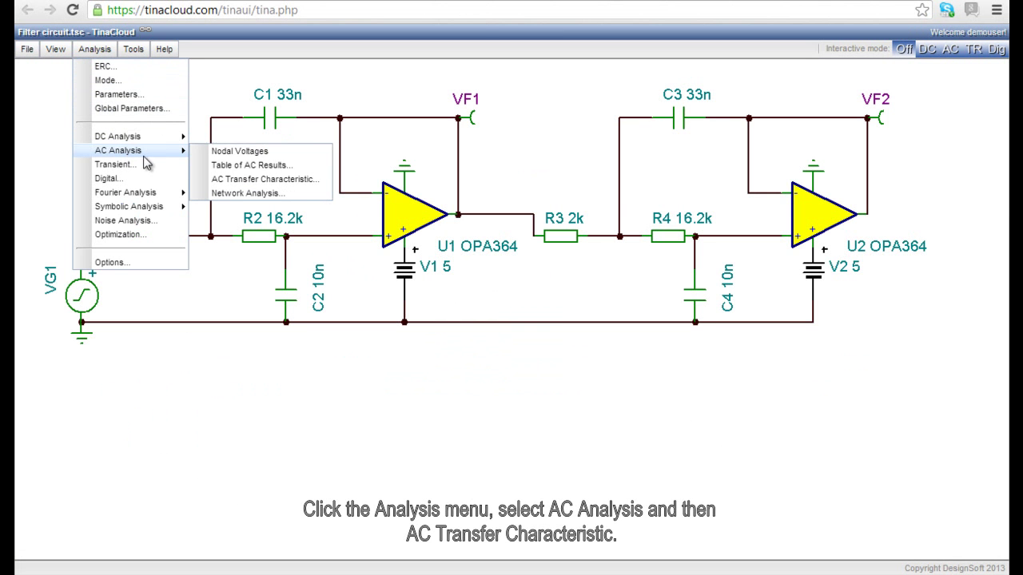
click(236, 183)
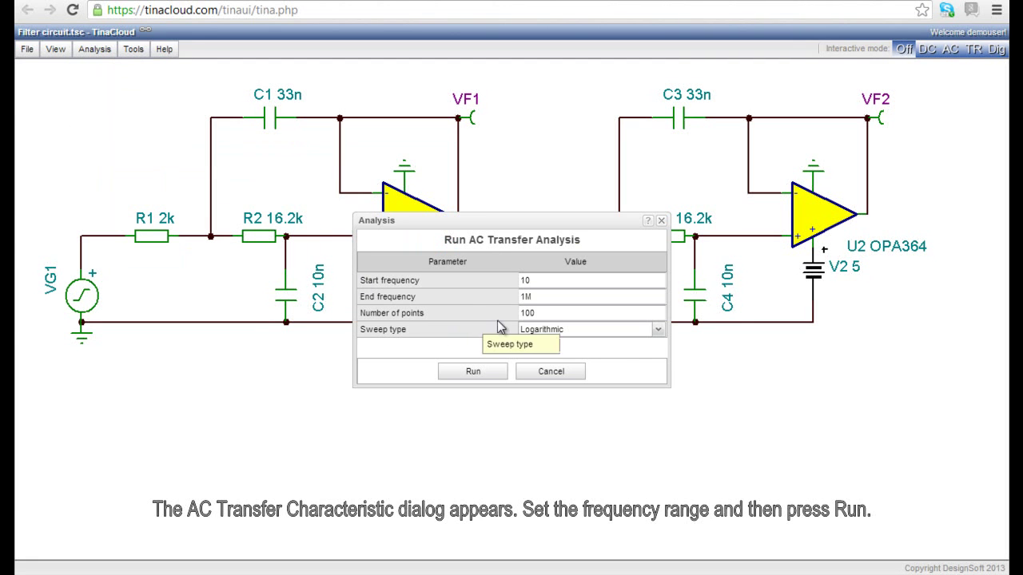
click(543, 296)
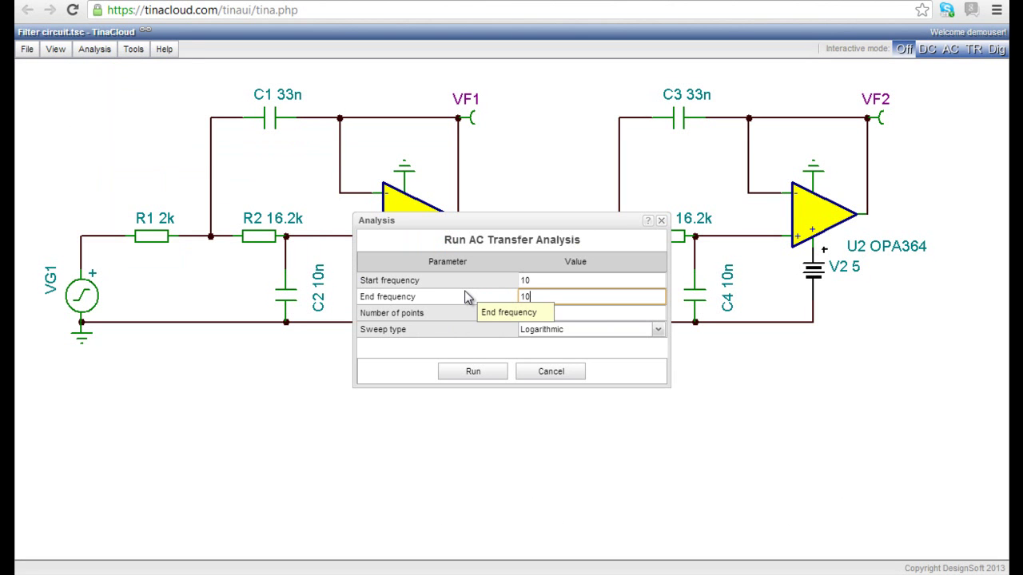
click(467, 373)
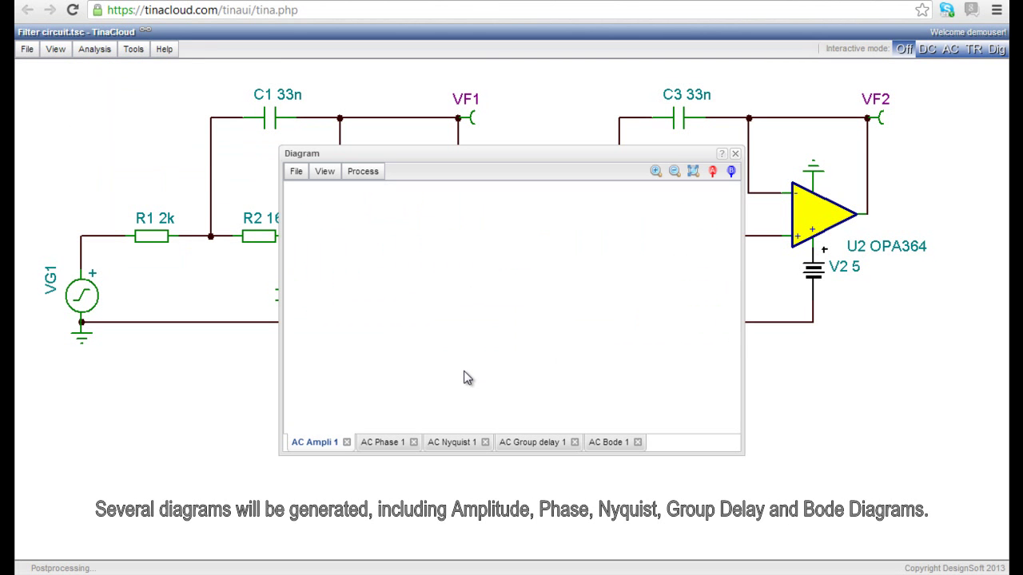
Look through the phase, Nyquist and group delay diagrams of the AC analysis
click(383, 447)
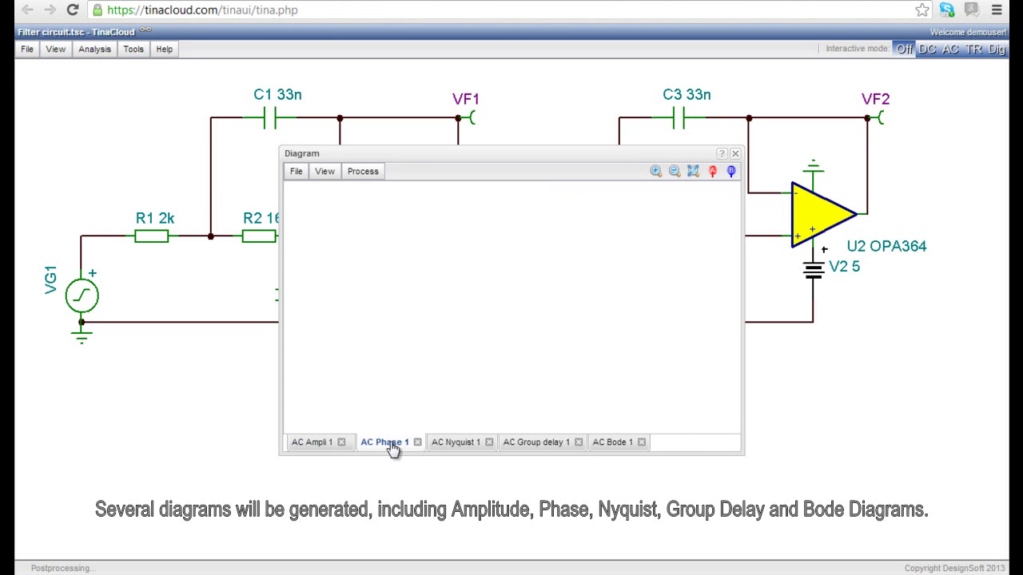
click(449, 446)
click(532, 448)
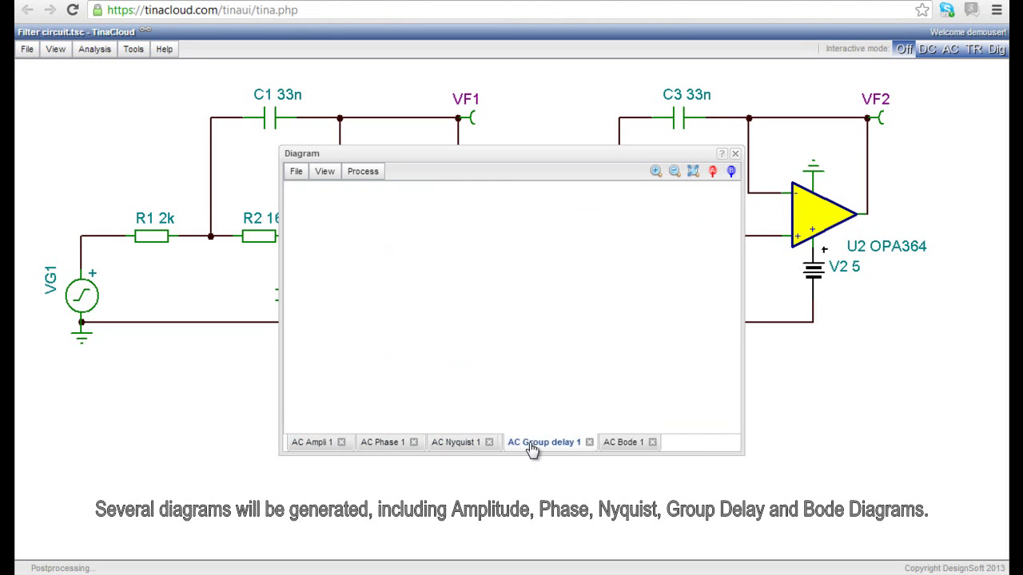
Enable cursors A and B on the AC Bode diagram, positioning A at about 845 Hz and B at about 4.22 kHz, and close the diagram window
click(624, 446)
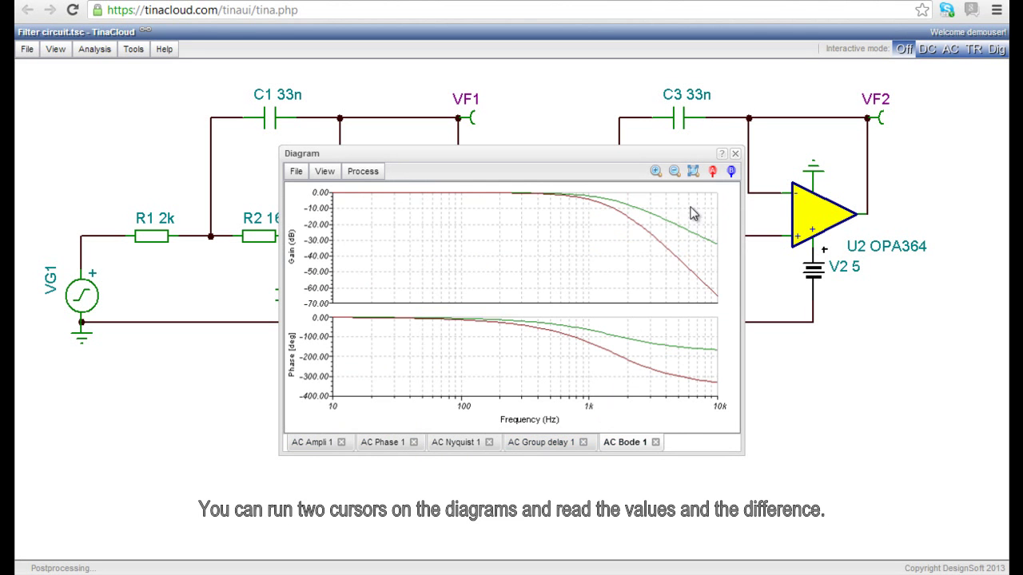
click(713, 171)
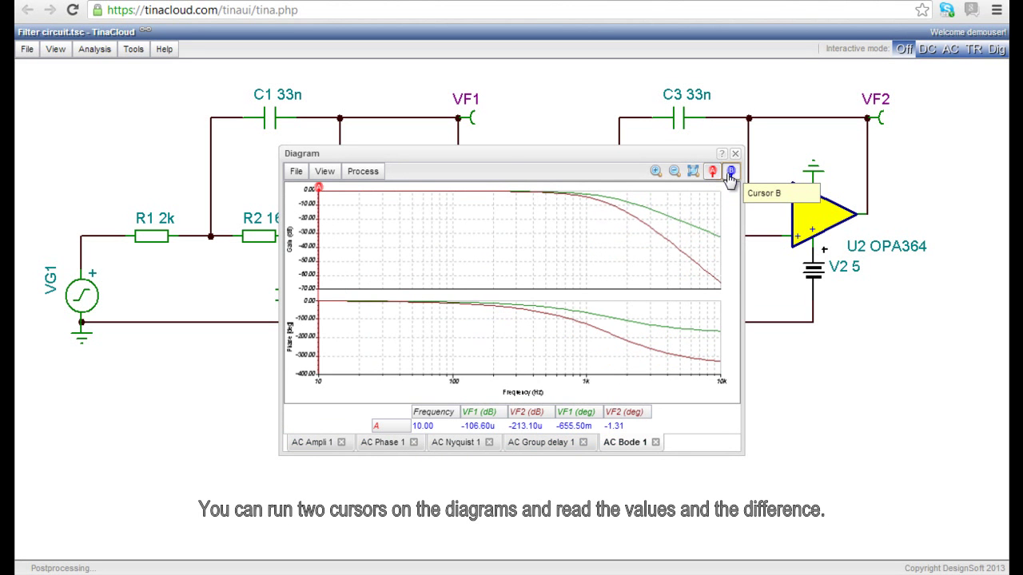
click(730, 171)
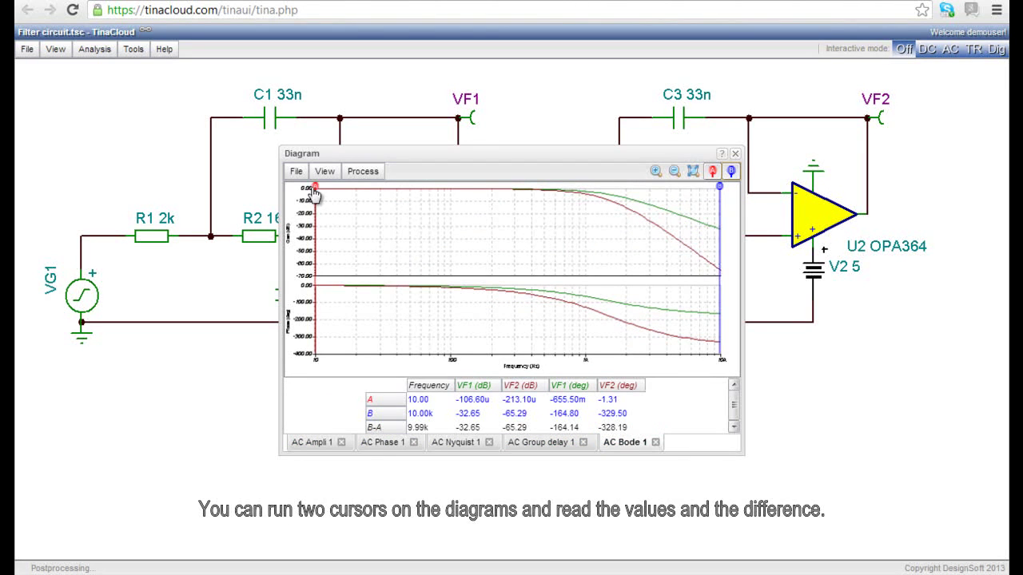
drag(317, 198, 452, 201)
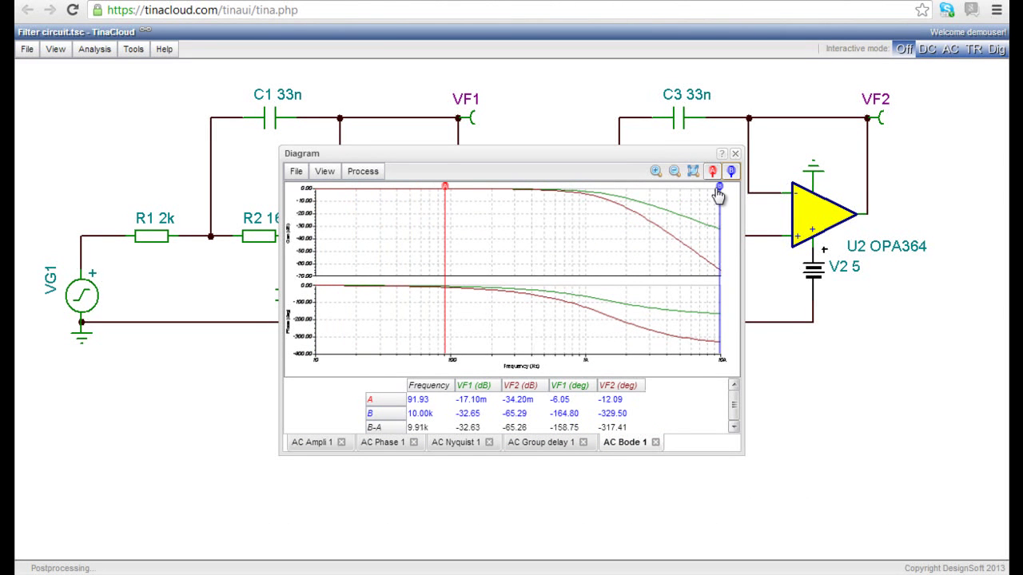
drag(718, 194, 669, 196)
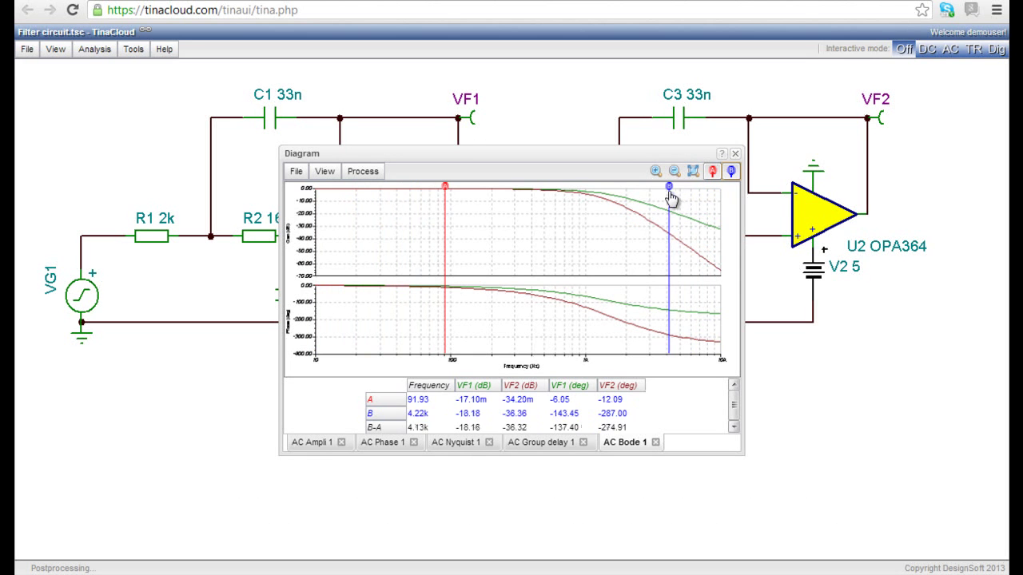
drag(447, 195, 576, 206)
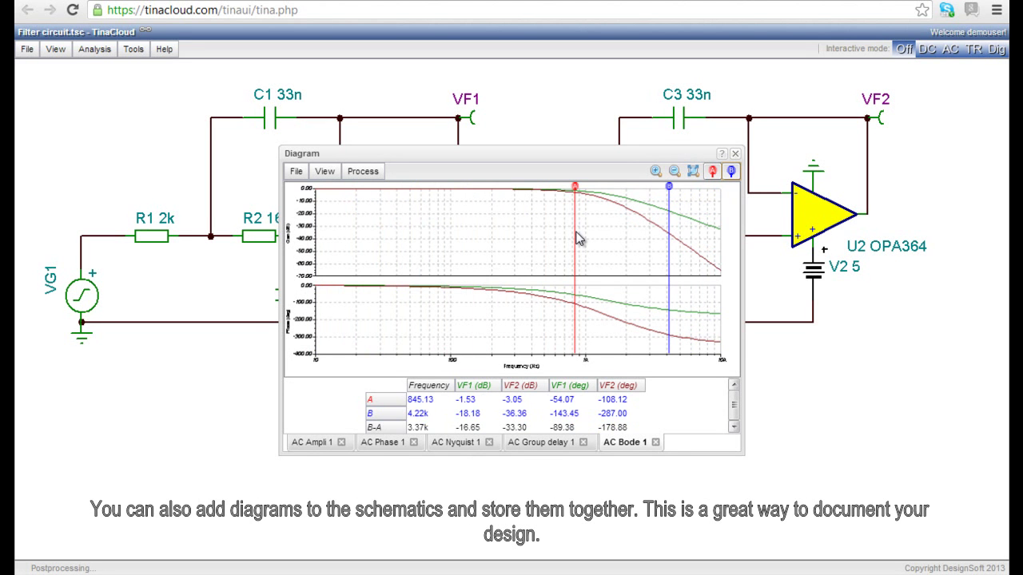
click(736, 154)
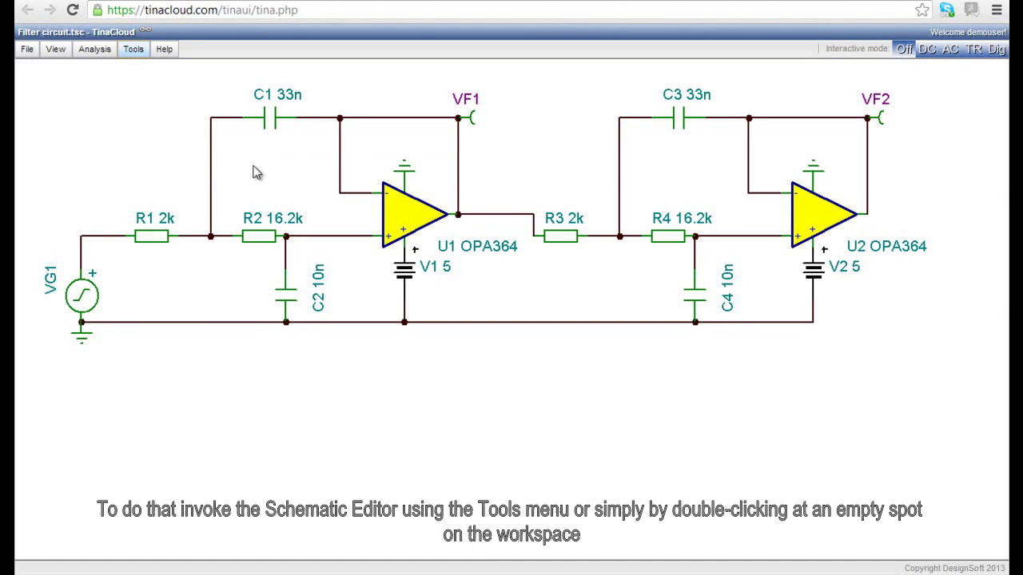
Insert the AC Bode 1 diagram into the schematic, placing it below the circuit with its edge near VG1
click(131, 50)
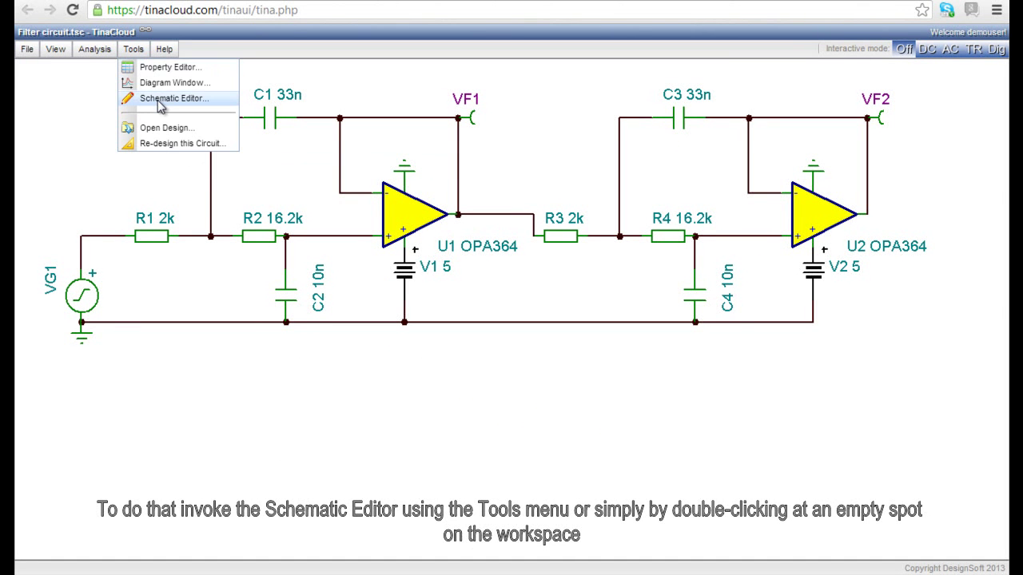
click(159, 104)
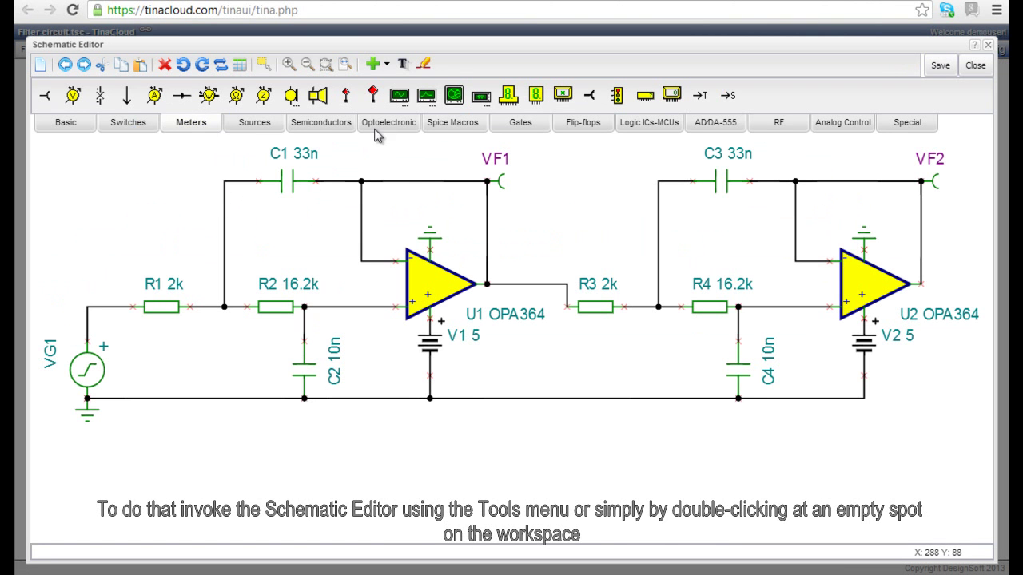
click(373, 67)
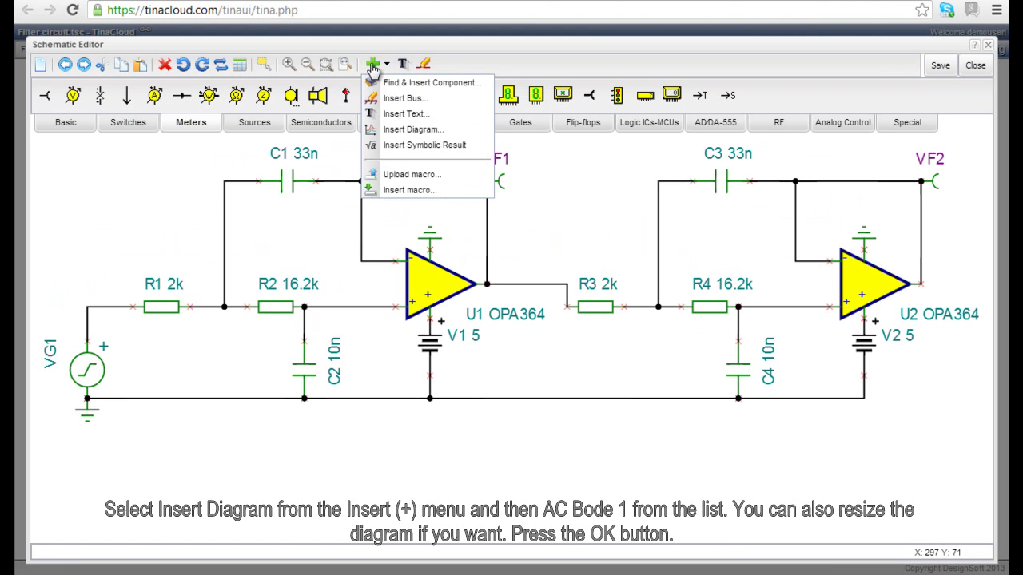
click(410, 131)
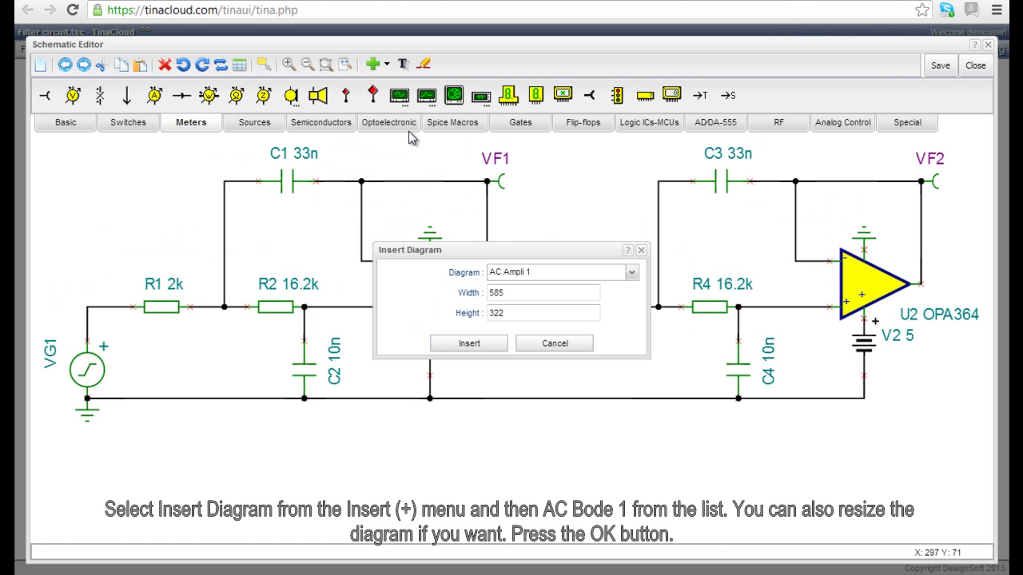
click(631, 273)
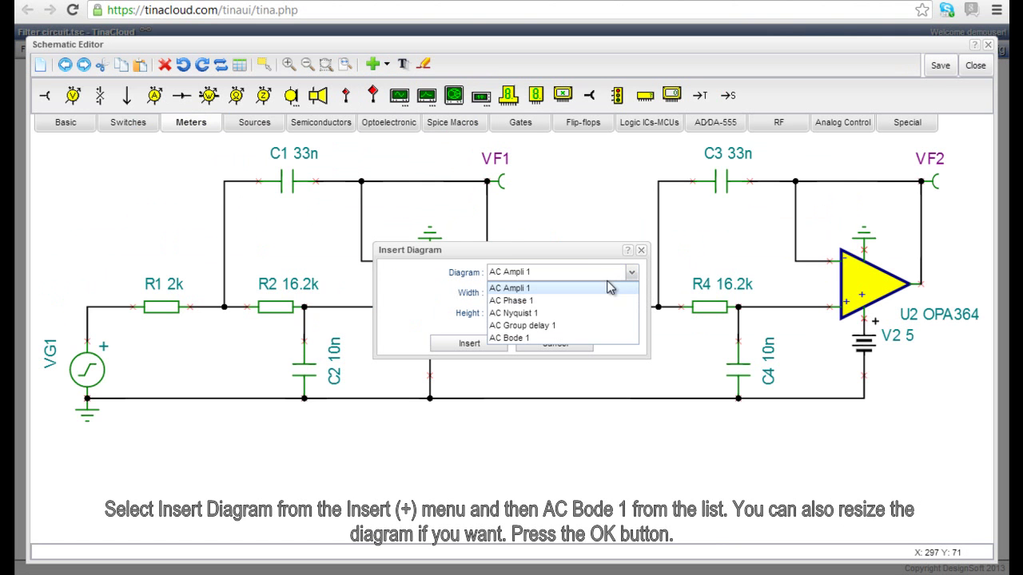
click(540, 339)
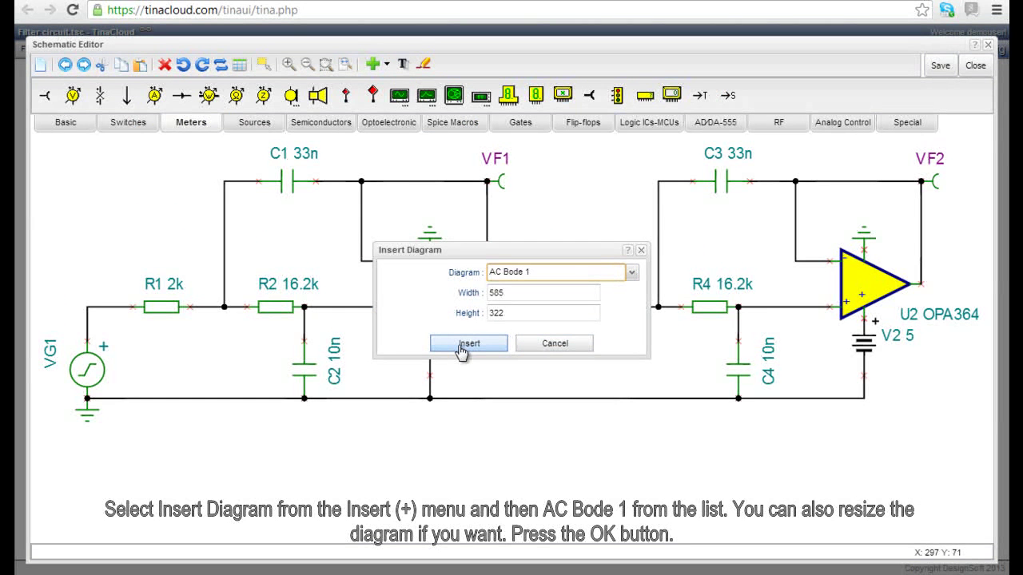
click(463, 345)
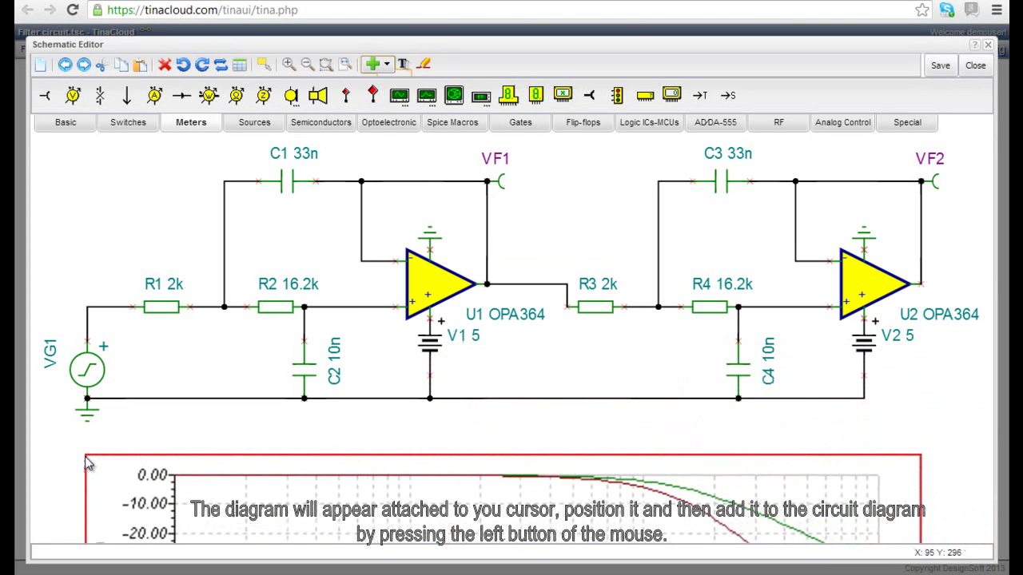
click(89, 467)
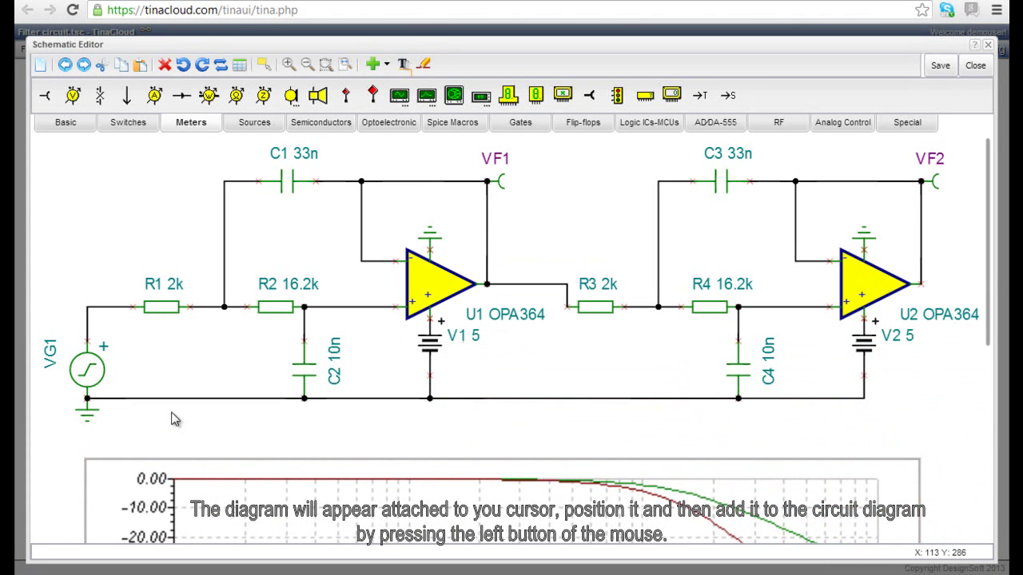
Add the text label VF1 beside the green gain curve of the inserted Bode diagram
click(344, 66)
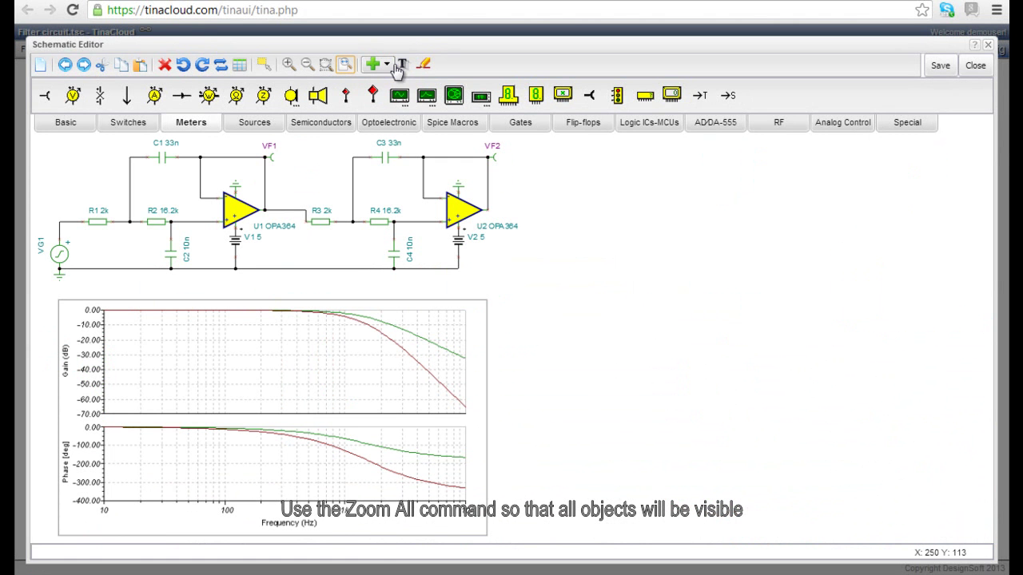
click(401, 65)
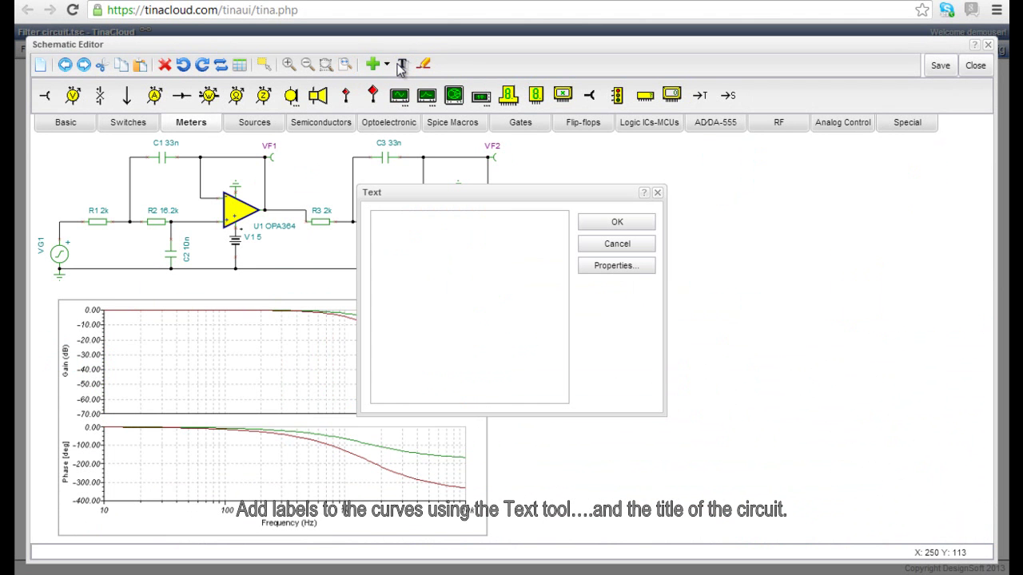
click(440, 229)
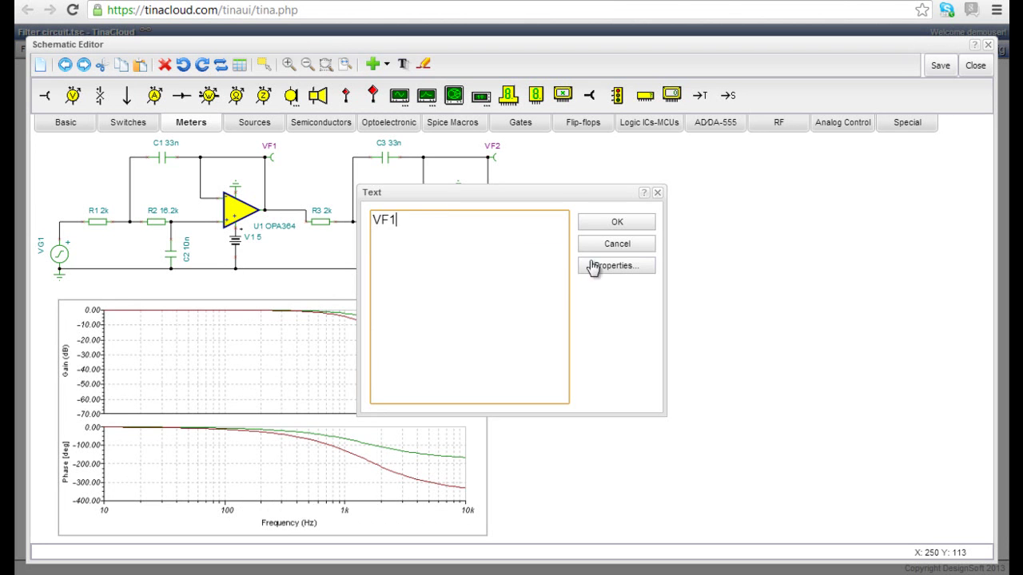
click(607, 224)
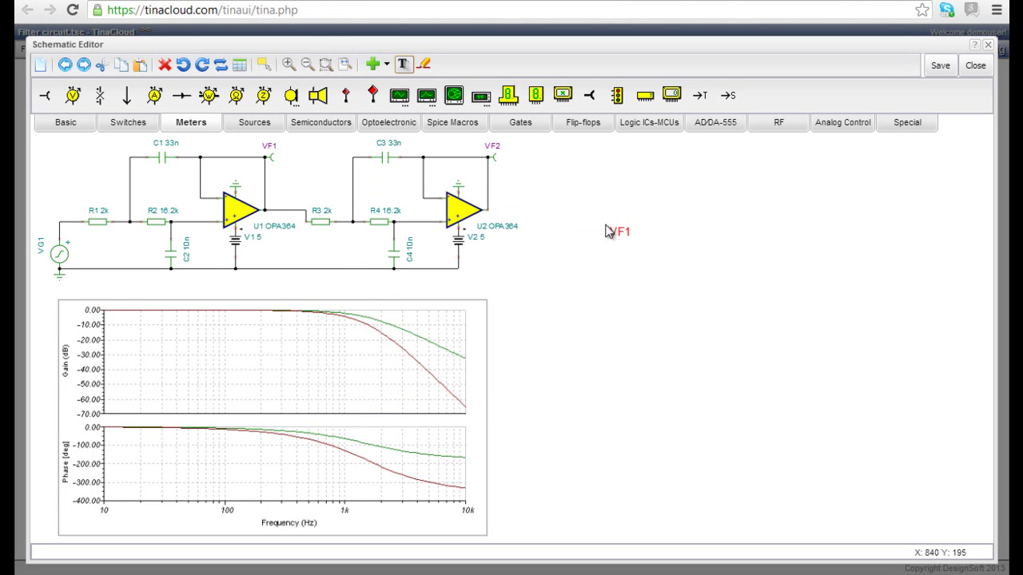
click(523, 313)
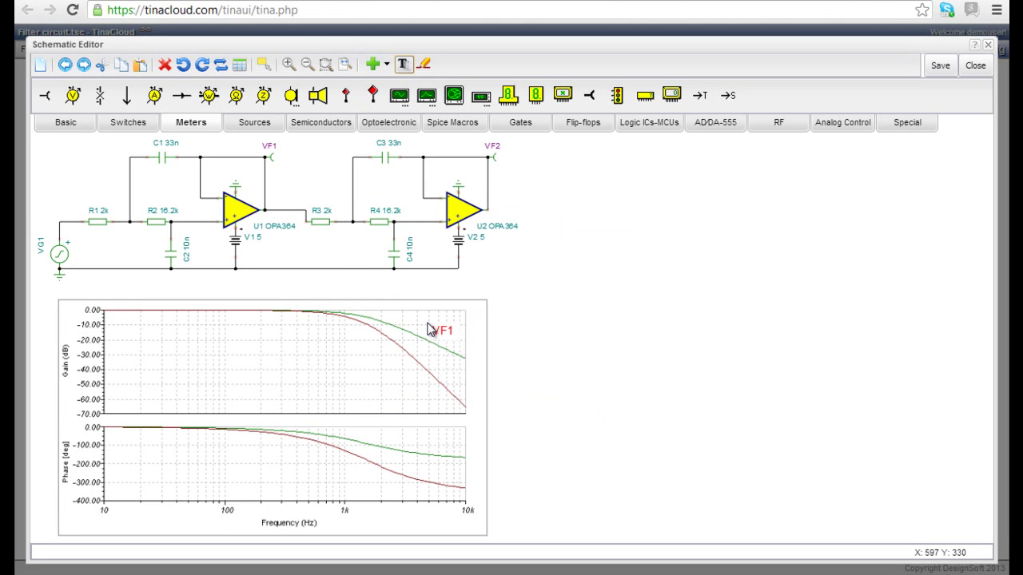
click(428, 326)
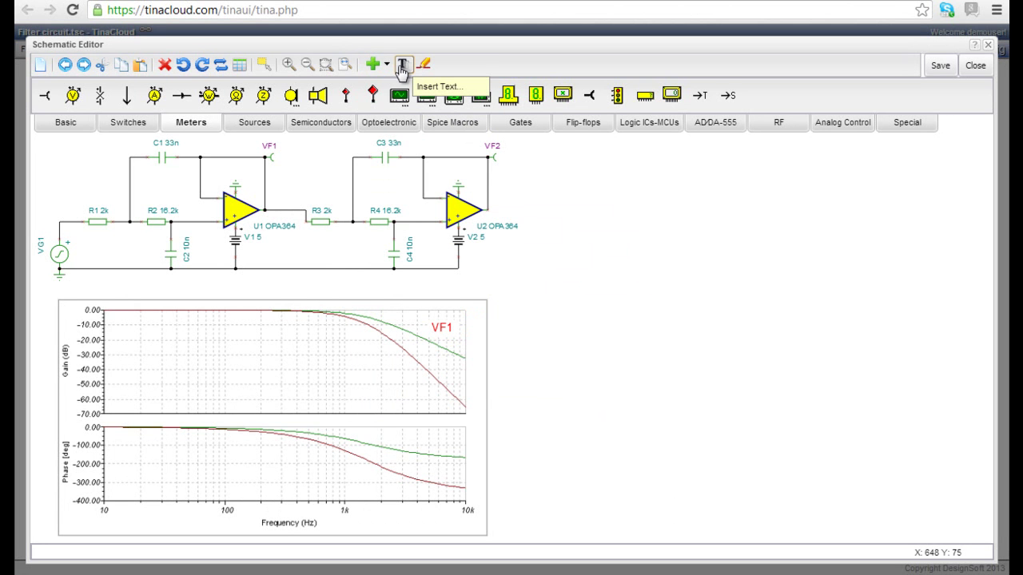
Add the text label VF2 beside the red gain curve of the inserted Bode diagram
click(402, 70)
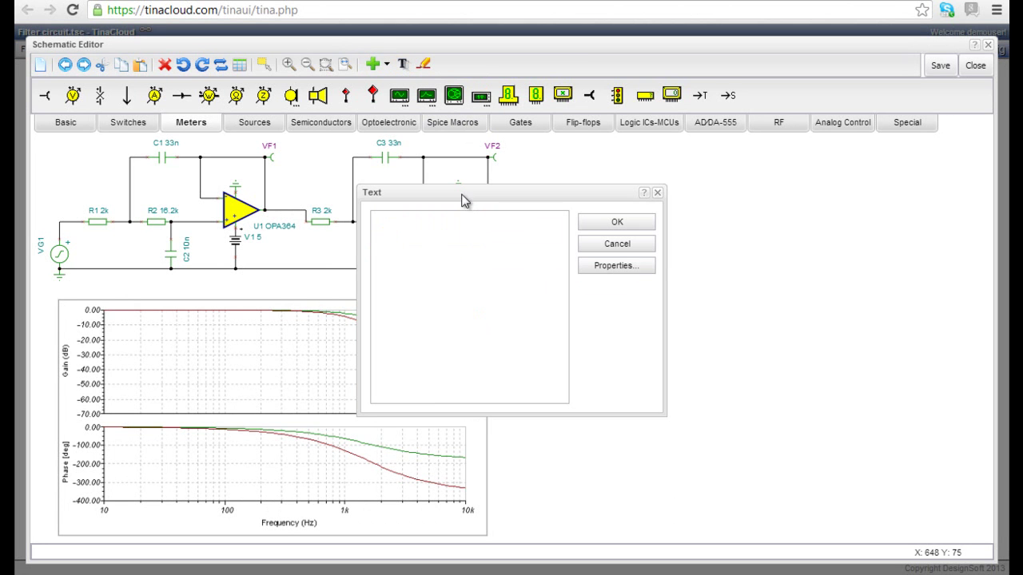
click(461, 230)
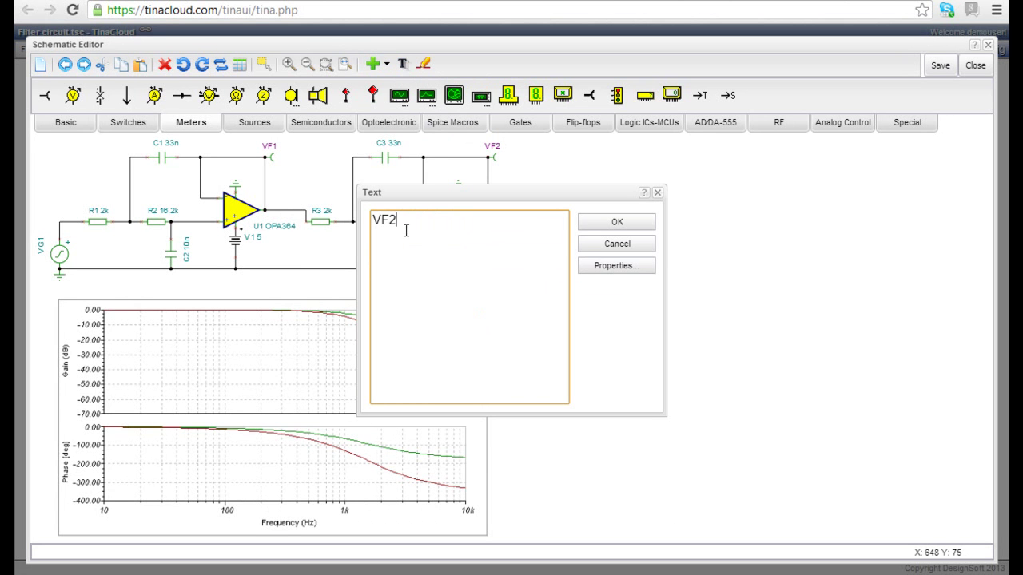
click(608, 223)
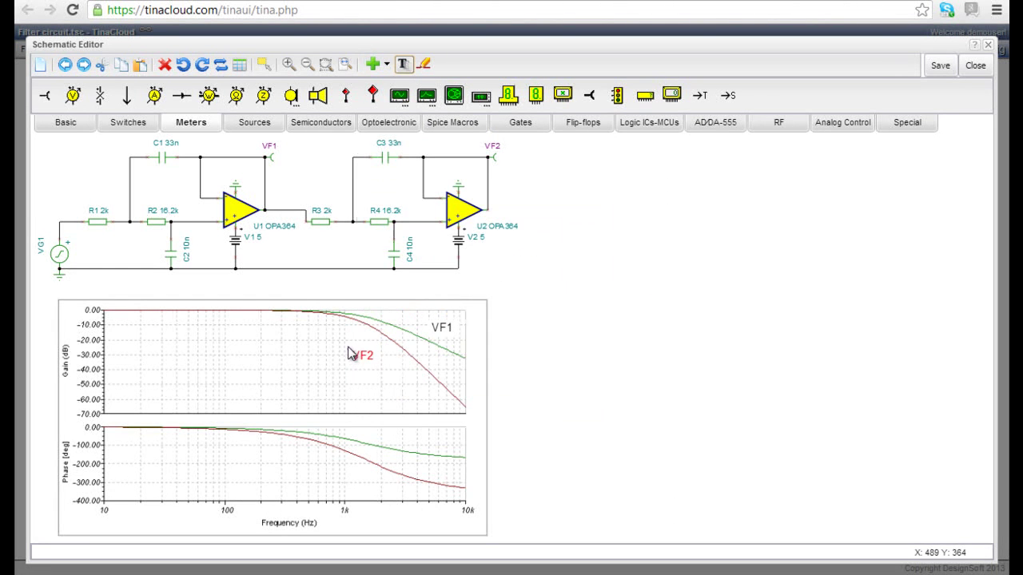
click(357, 345)
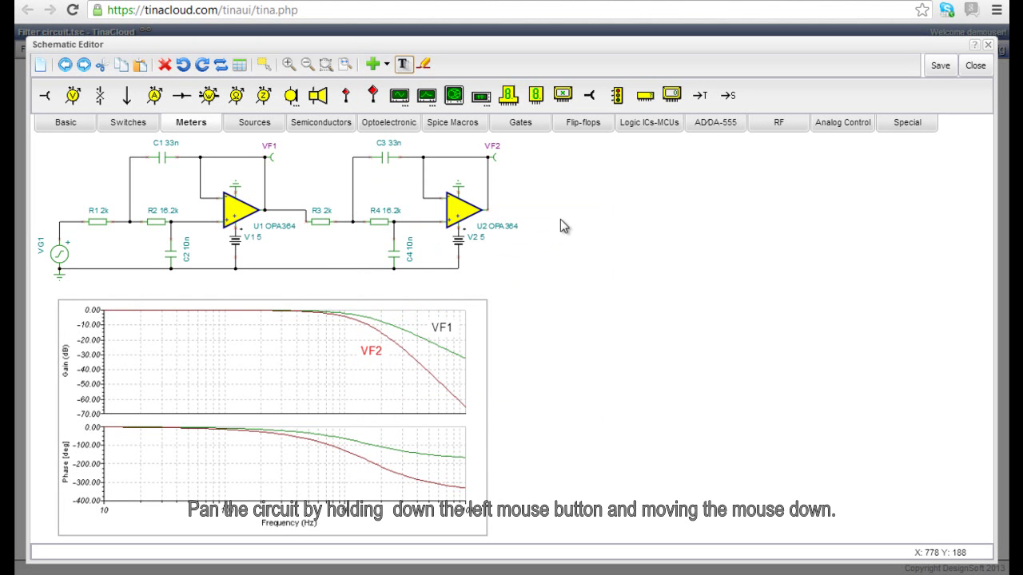
Add the title Filter Circuit in 16-point Arial, centred above the schematic
drag(597, 199, 612, 268)
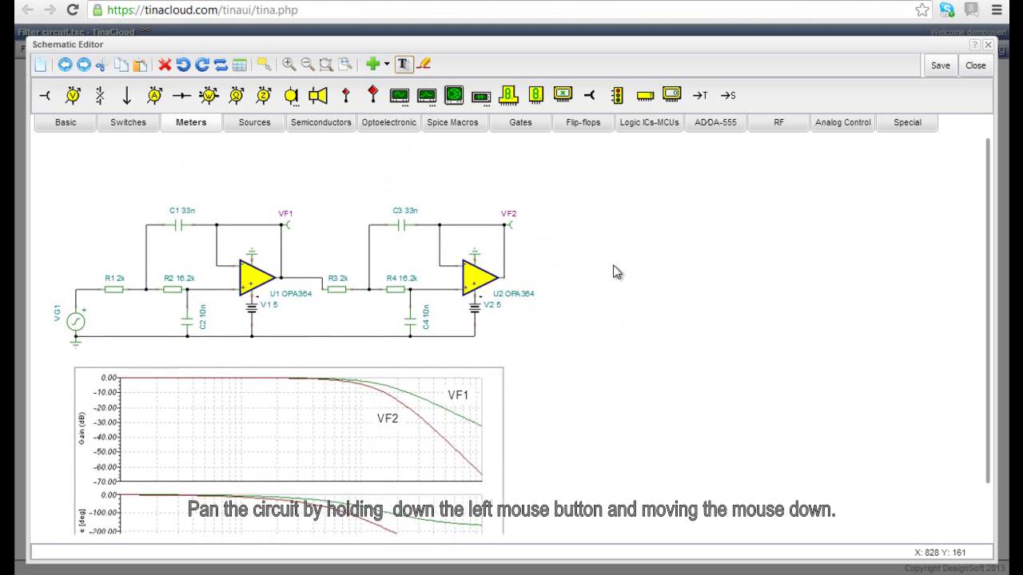
click(402, 66)
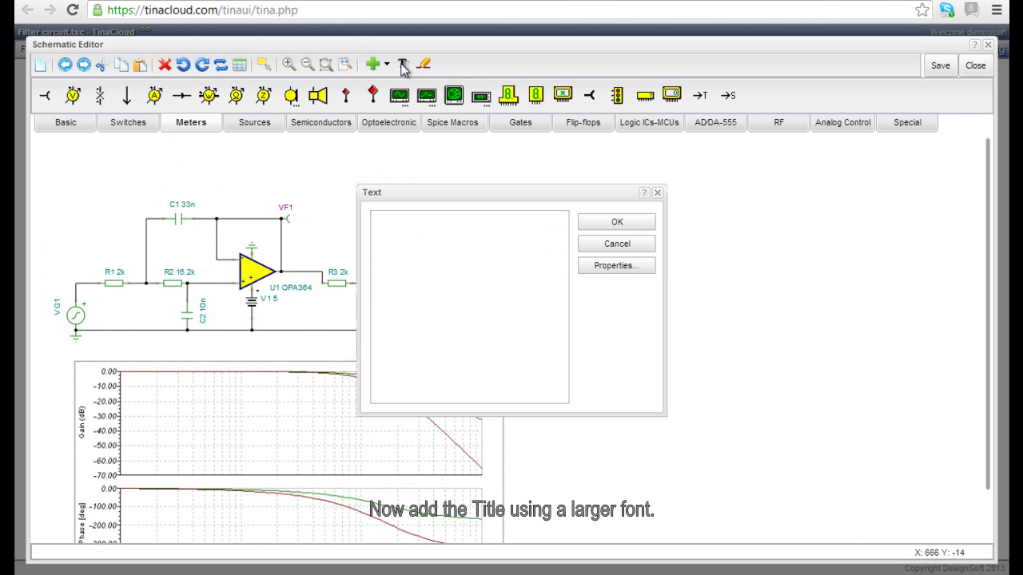
click(615, 269)
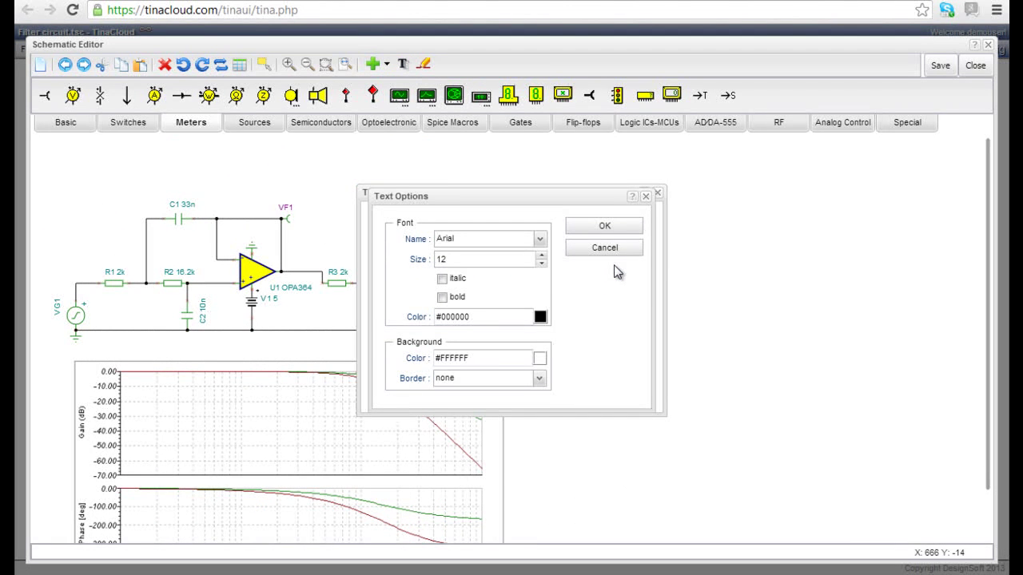
double_click(541, 256)
click(540, 256)
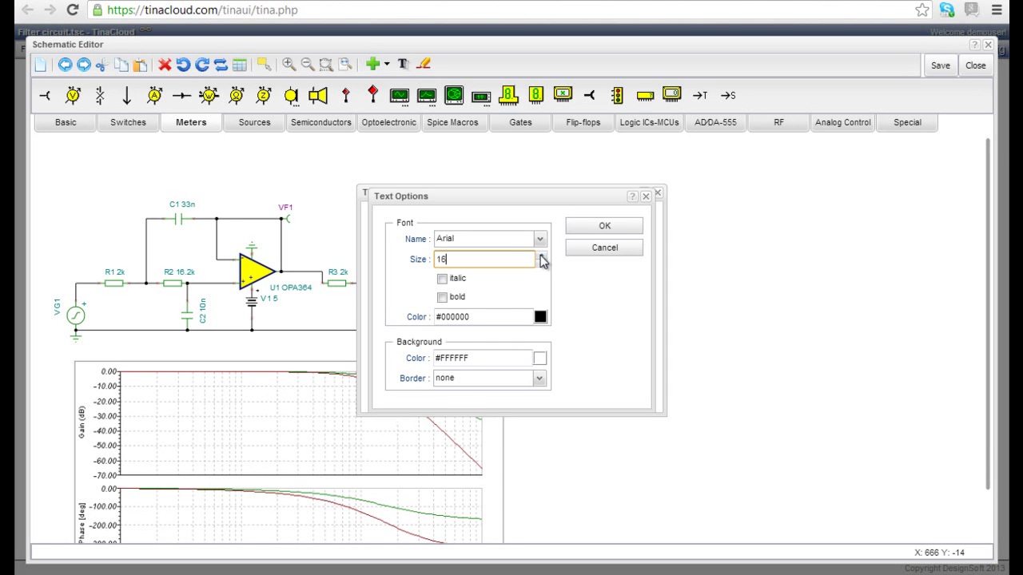
click(585, 231)
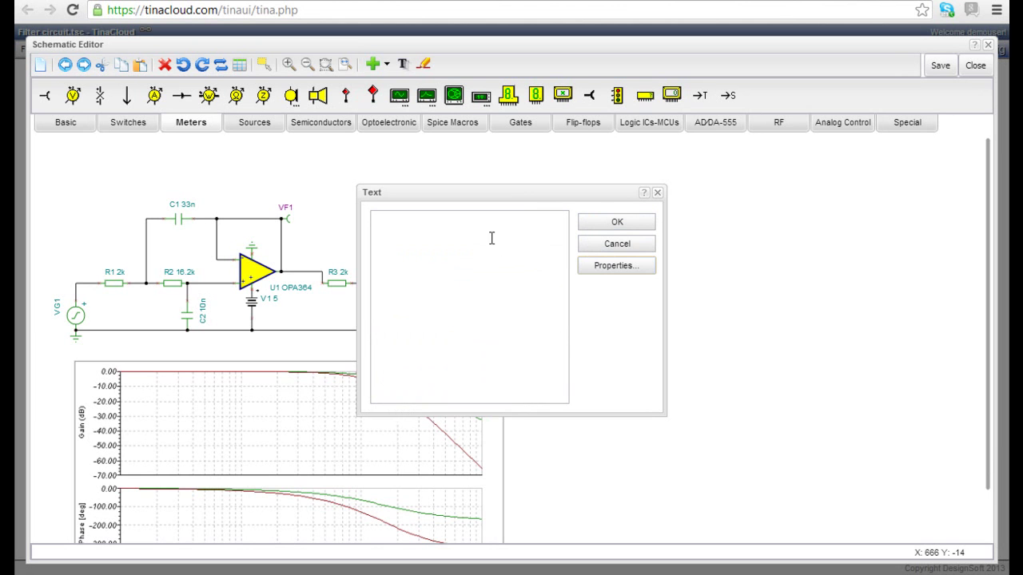
click(491, 233)
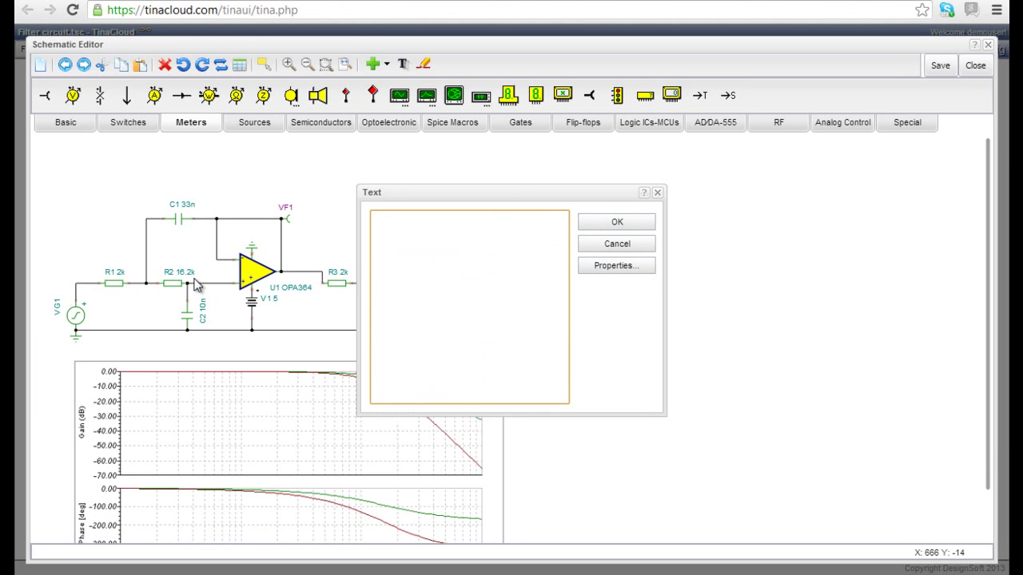
text(Filter Circuit)
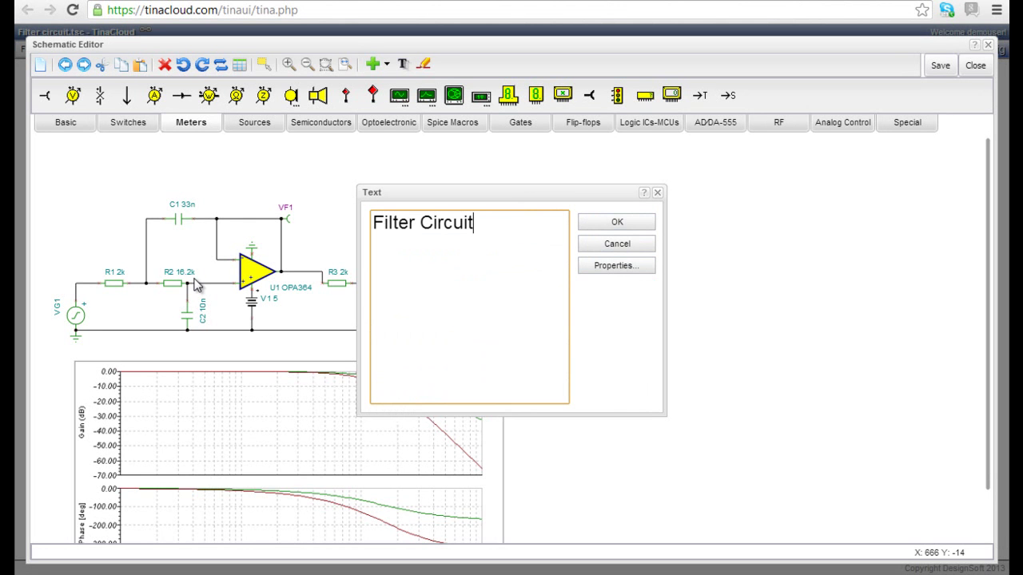
click(601, 227)
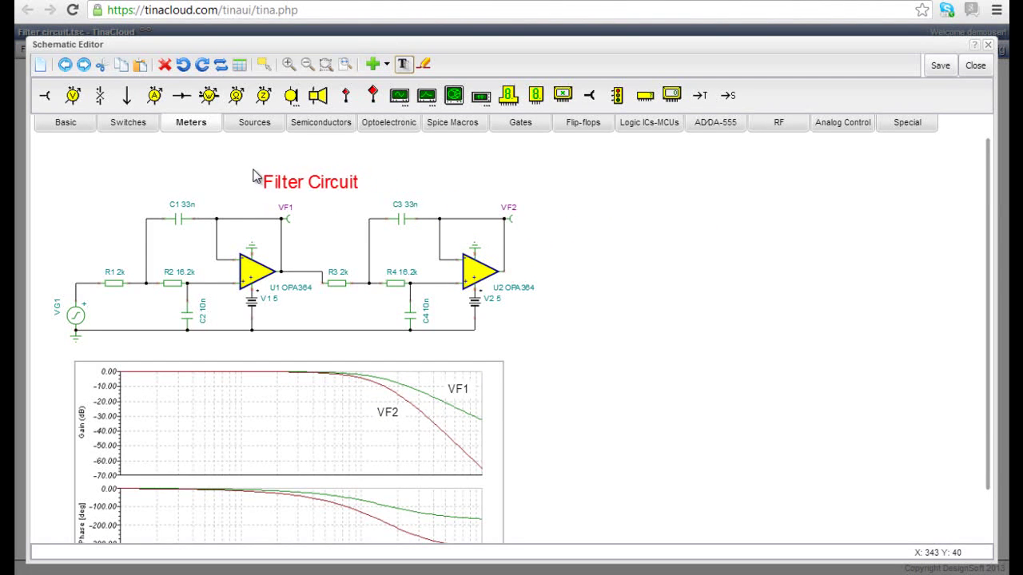
click(257, 166)
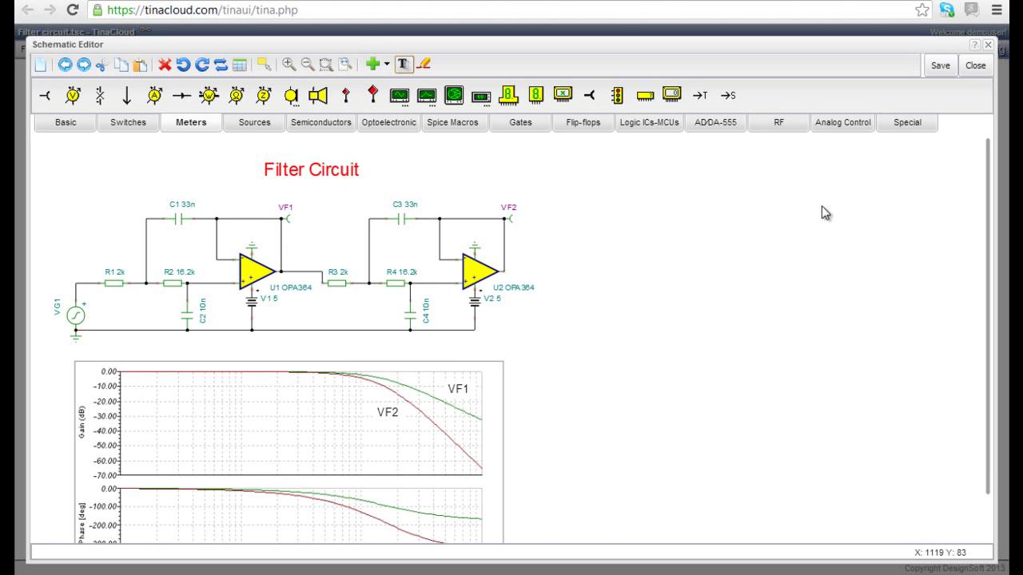
click(460, 171)
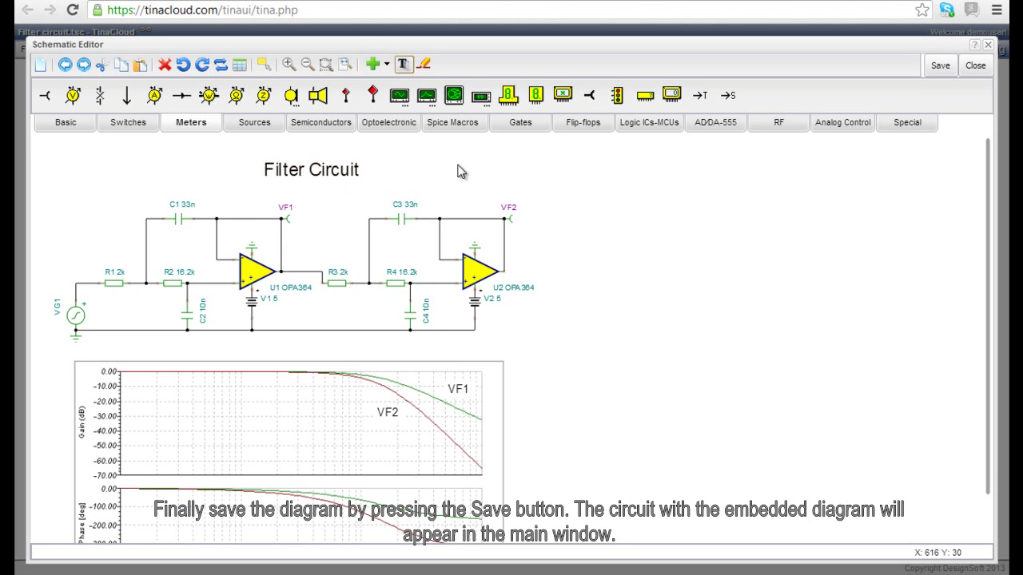
Save the schematic with its embedded diagram as Filter circuit.tsc
click(933, 73)
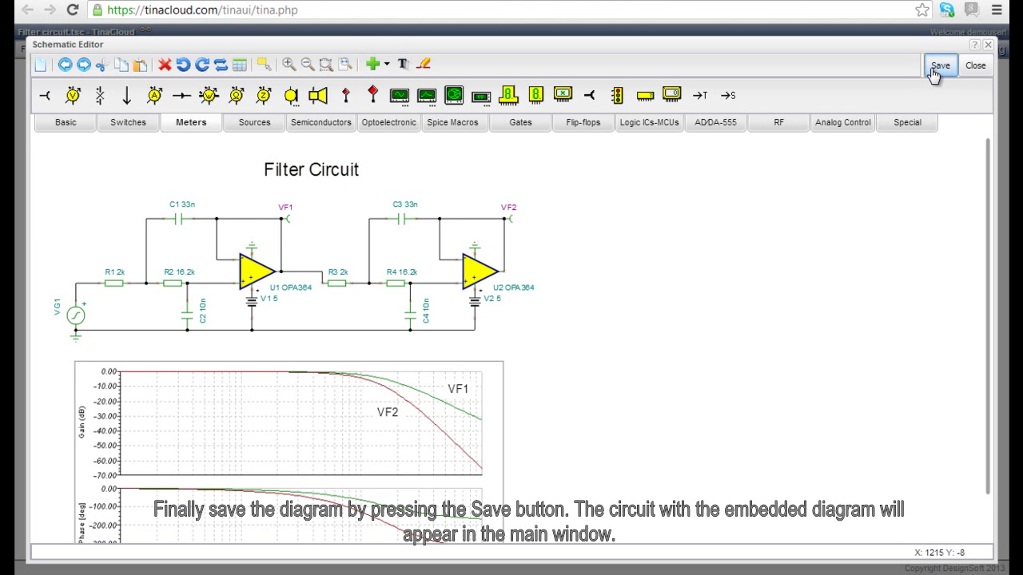
click(467, 325)
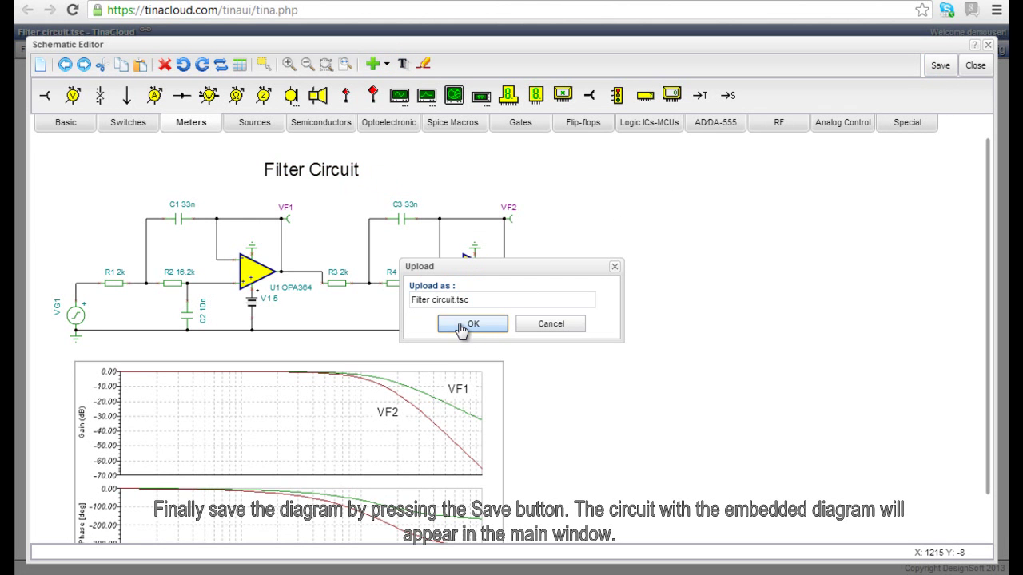